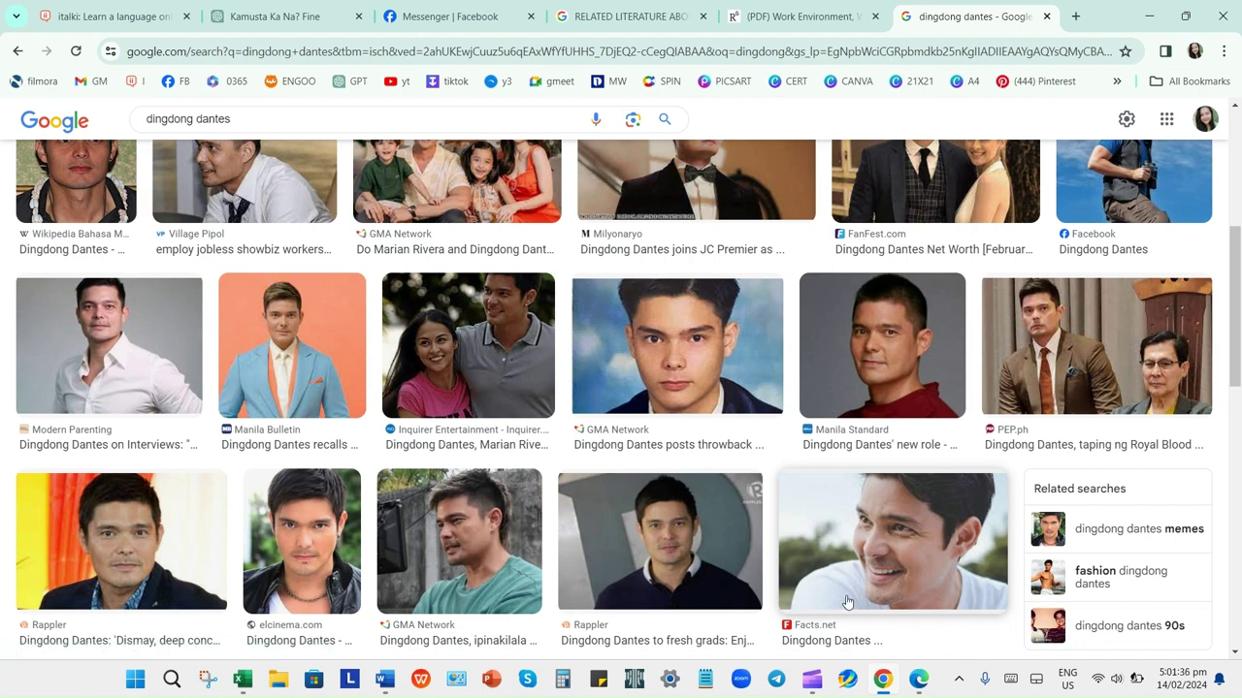
# Step: Find the Manila Bulletin photo in the 'dingdong dantes' image results and copy the image
pyautogui.scroll(4, 868, 587)
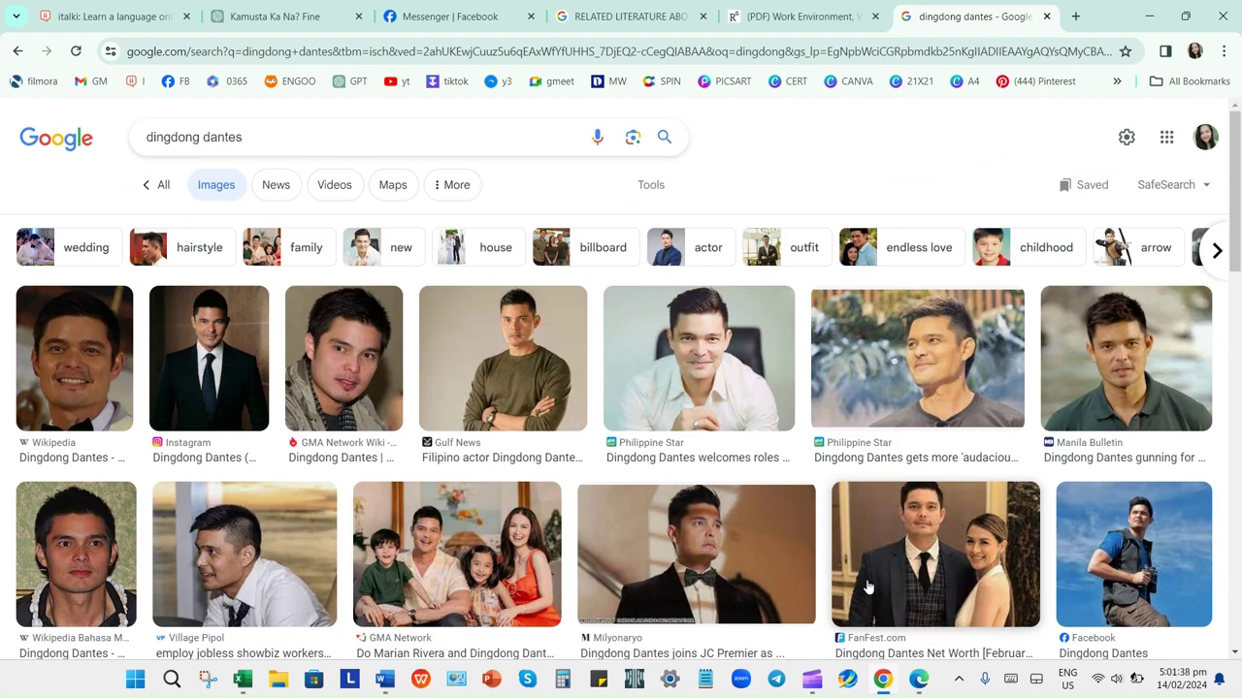
pyautogui.scroll(-3, 868, 587)
pyautogui.scroll(2, 868, 587)
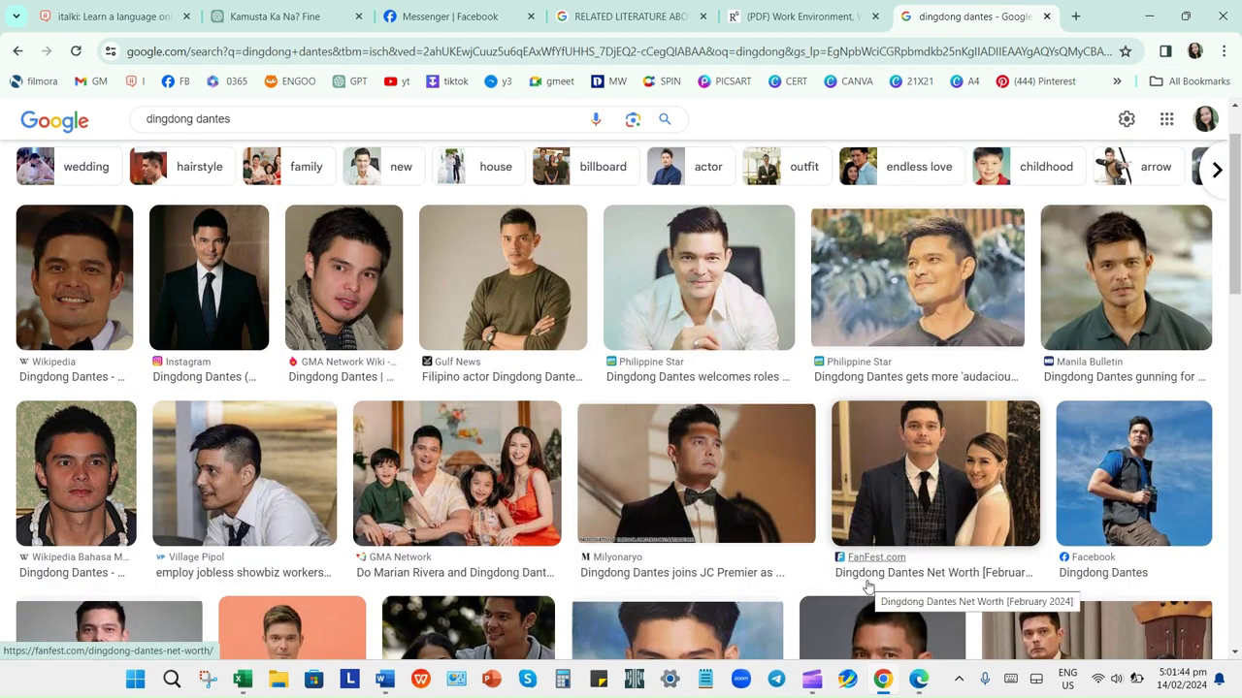
pyautogui.scroll(-2, 868, 587)
pyautogui.scroll(-2, 868, 587)
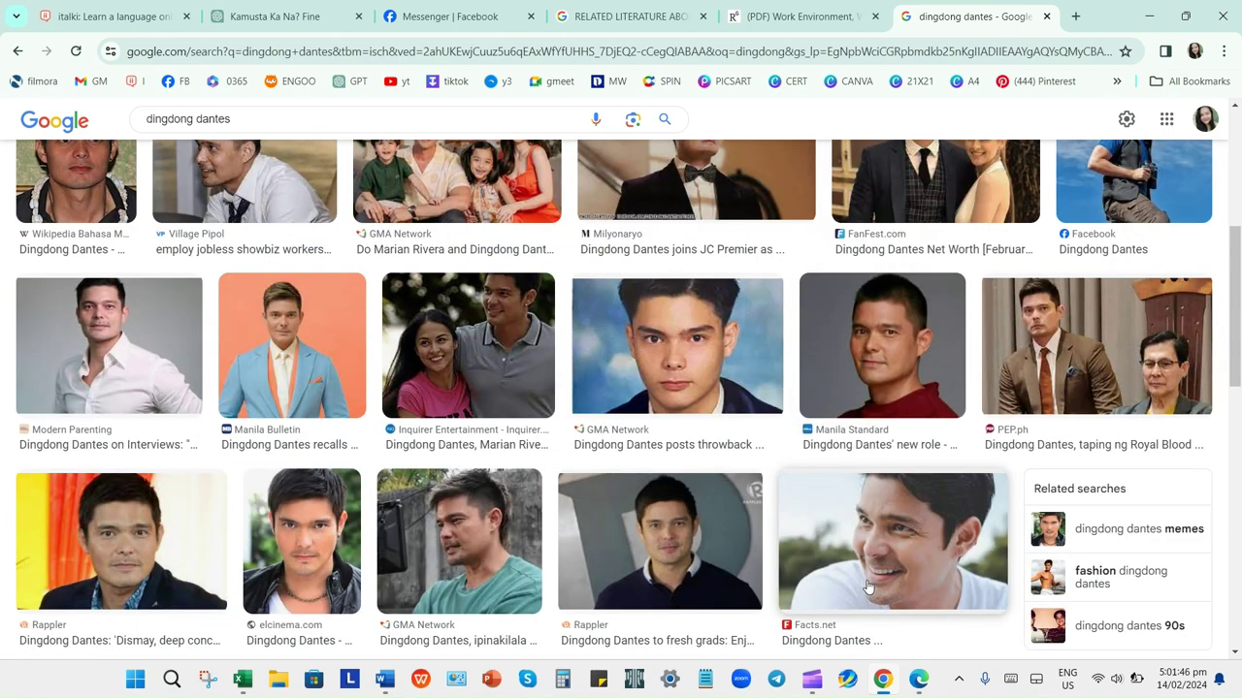
pyautogui.scroll(4, 868, 587)
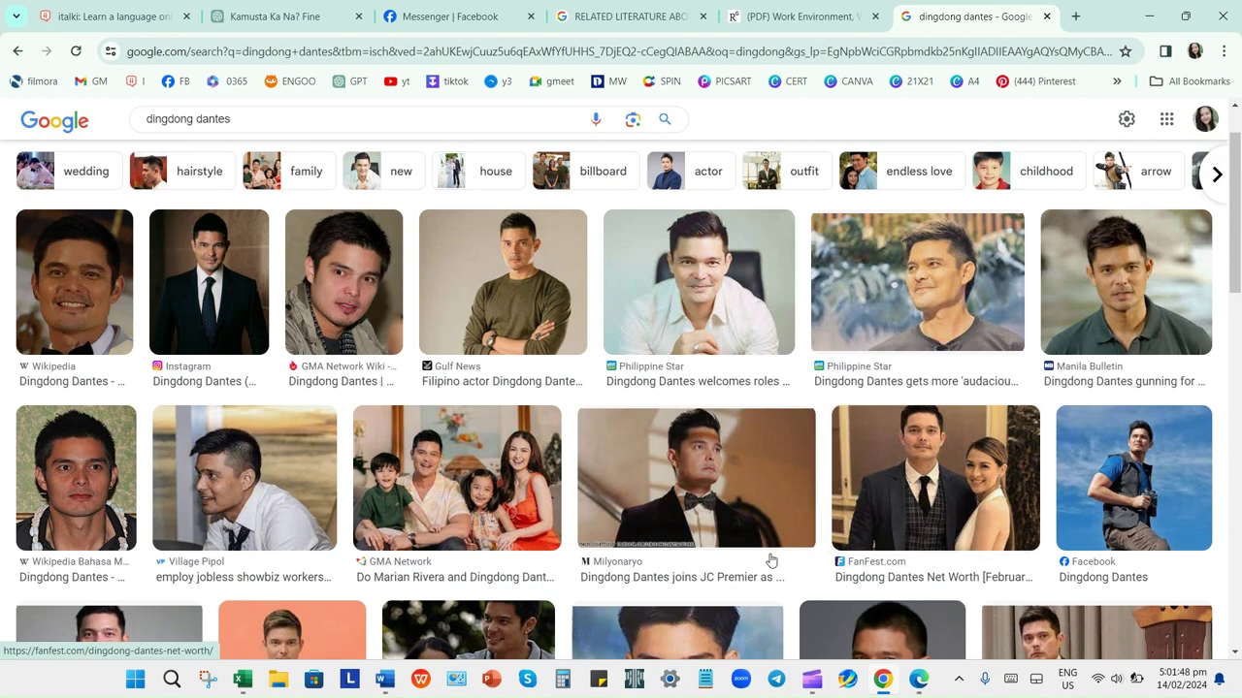
pyautogui.scroll(-3, 612, 417)
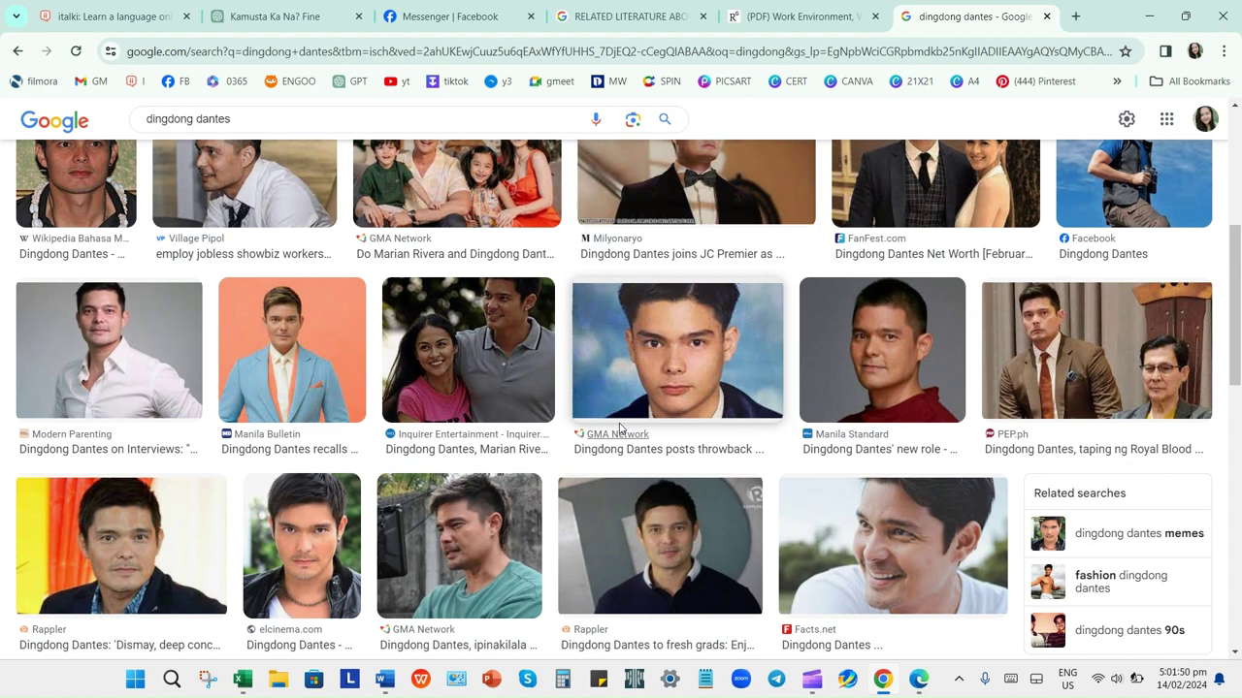
pyautogui.click(331, 375)
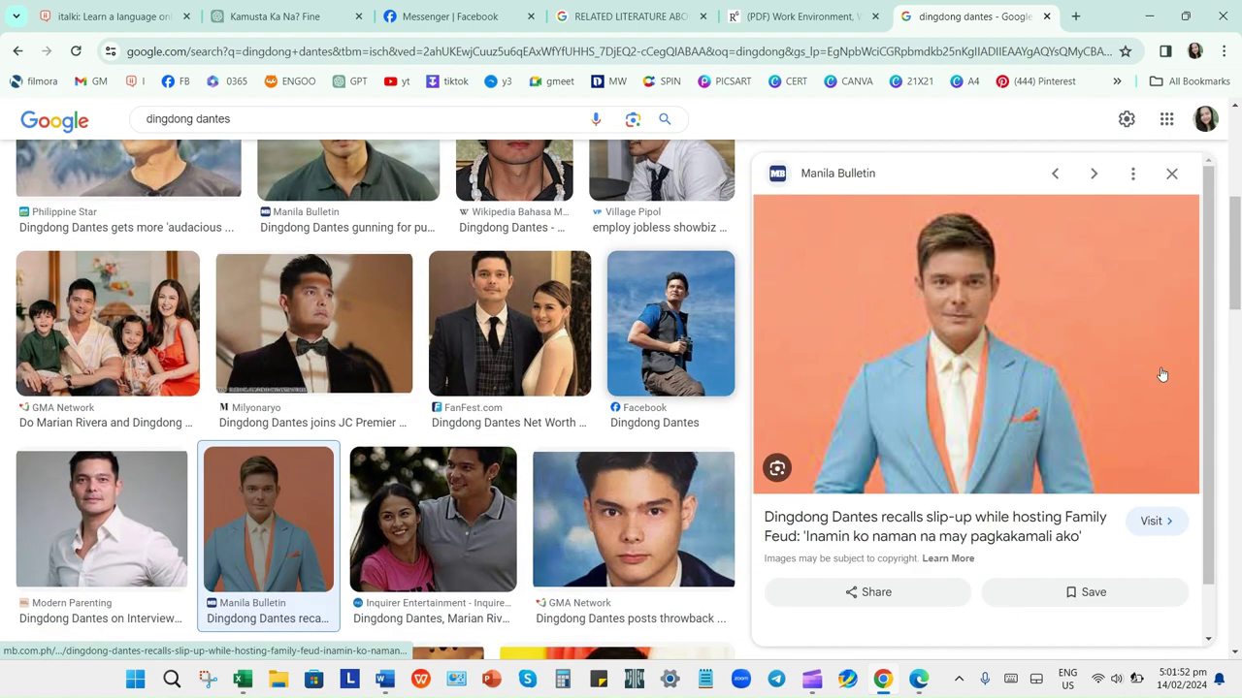
pyautogui.rightClick(948, 311)
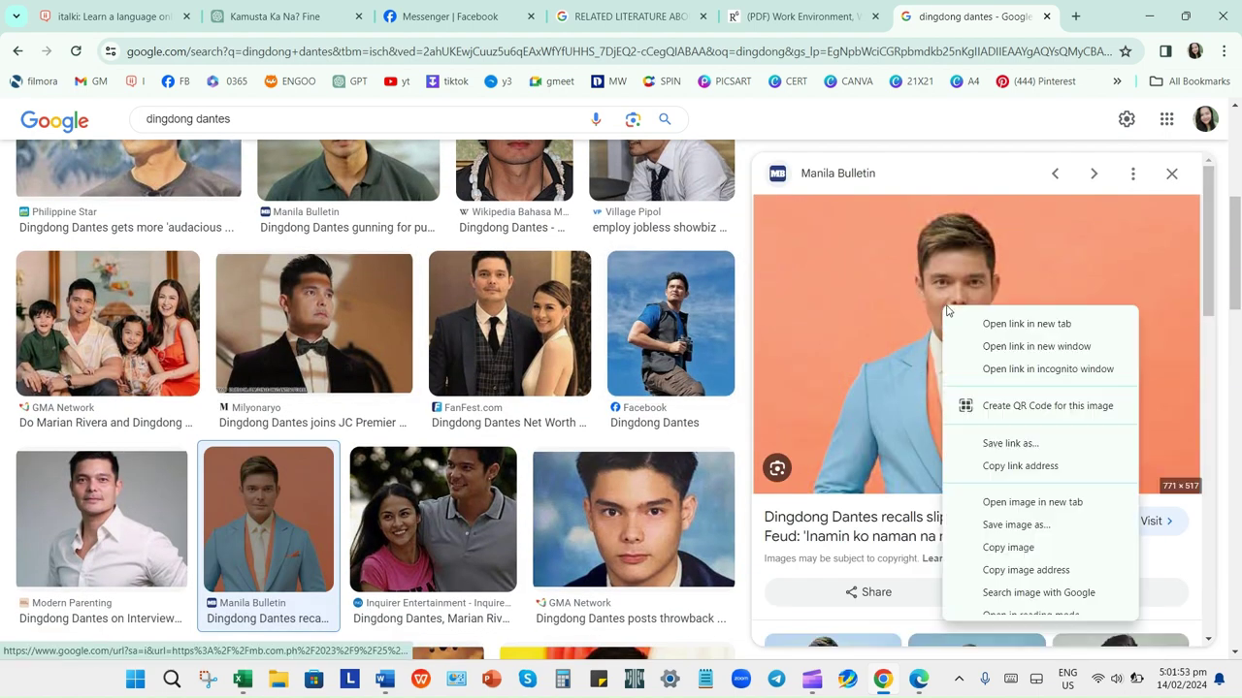
pyautogui.click(1031, 549)
# Step: Create a blank Word document, paste the Manila Bulletin photo into it and select it
pyautogui.click(395, 688)
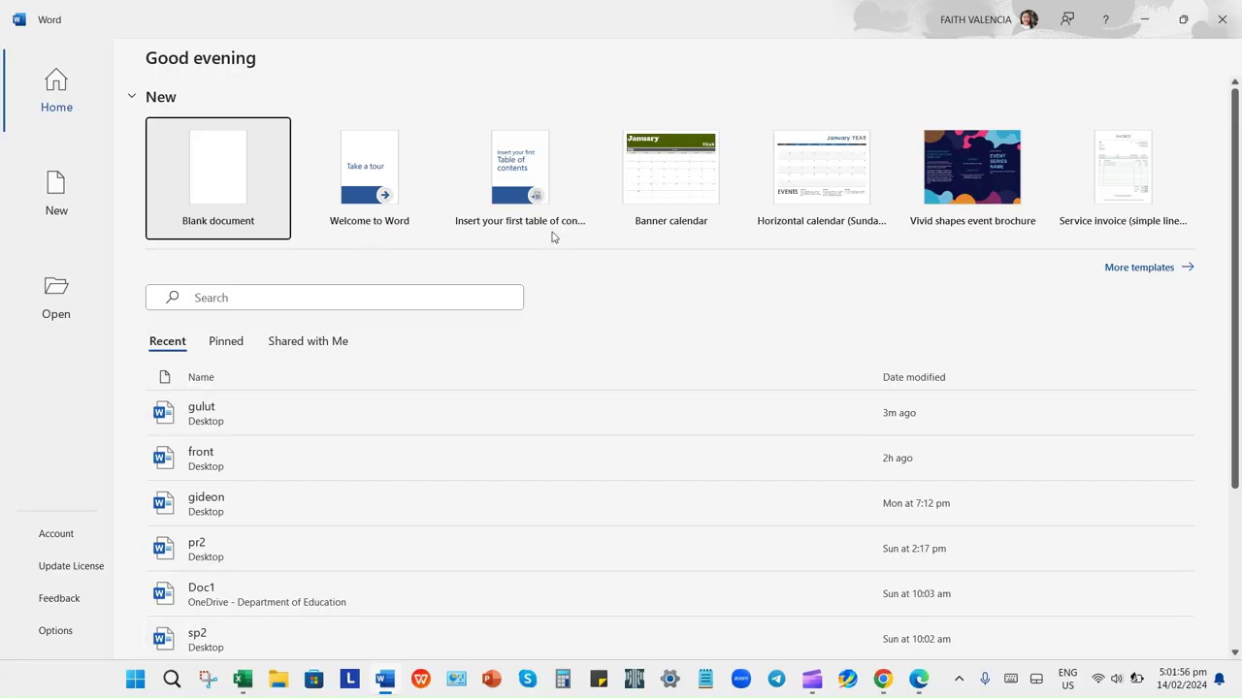
pyautogui.click(208, 194)
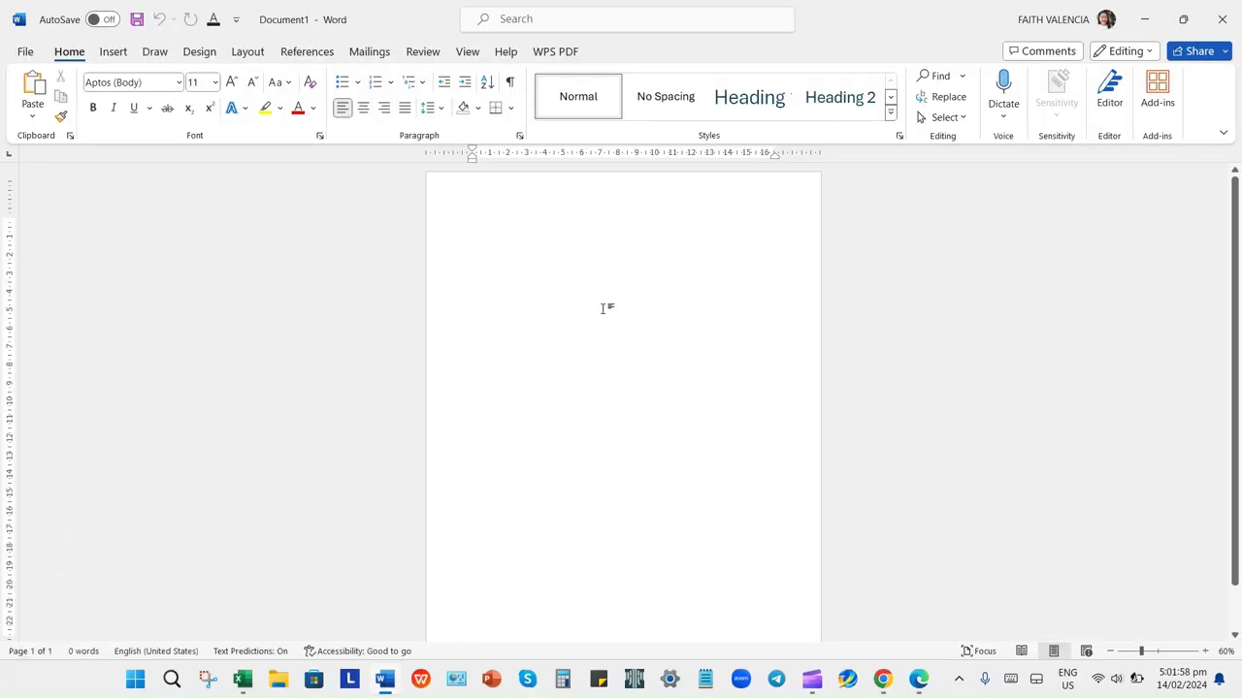
pyautogui.hotkey('ctrl', 'v')
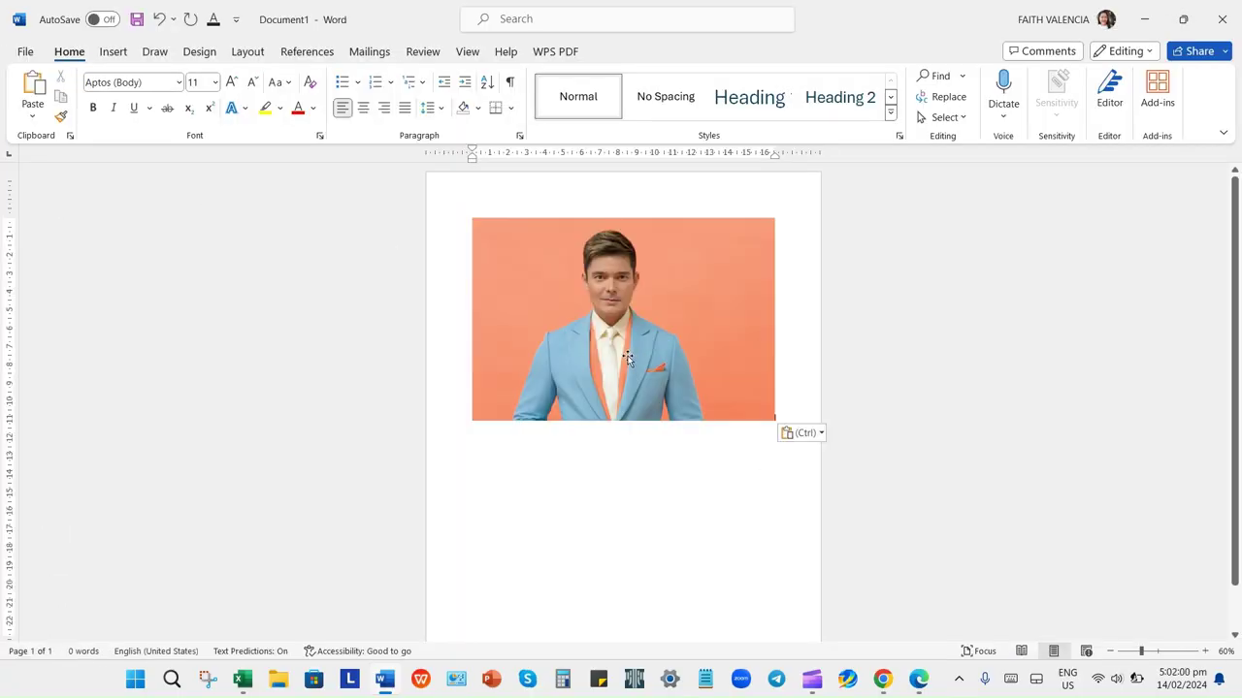
pyautogui.click(572, 318)
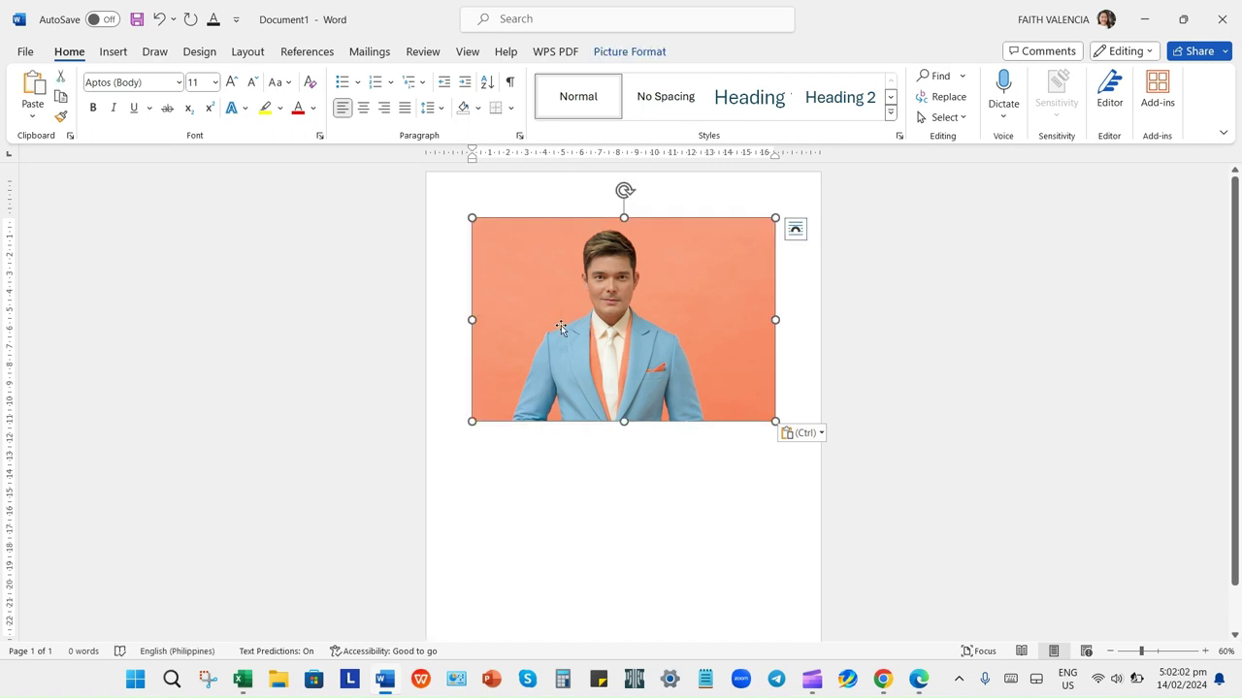
# Step: Open the photo's Size and Position settings and clear Lock aspect ratio
pyautogui.rightClick(561, 327)
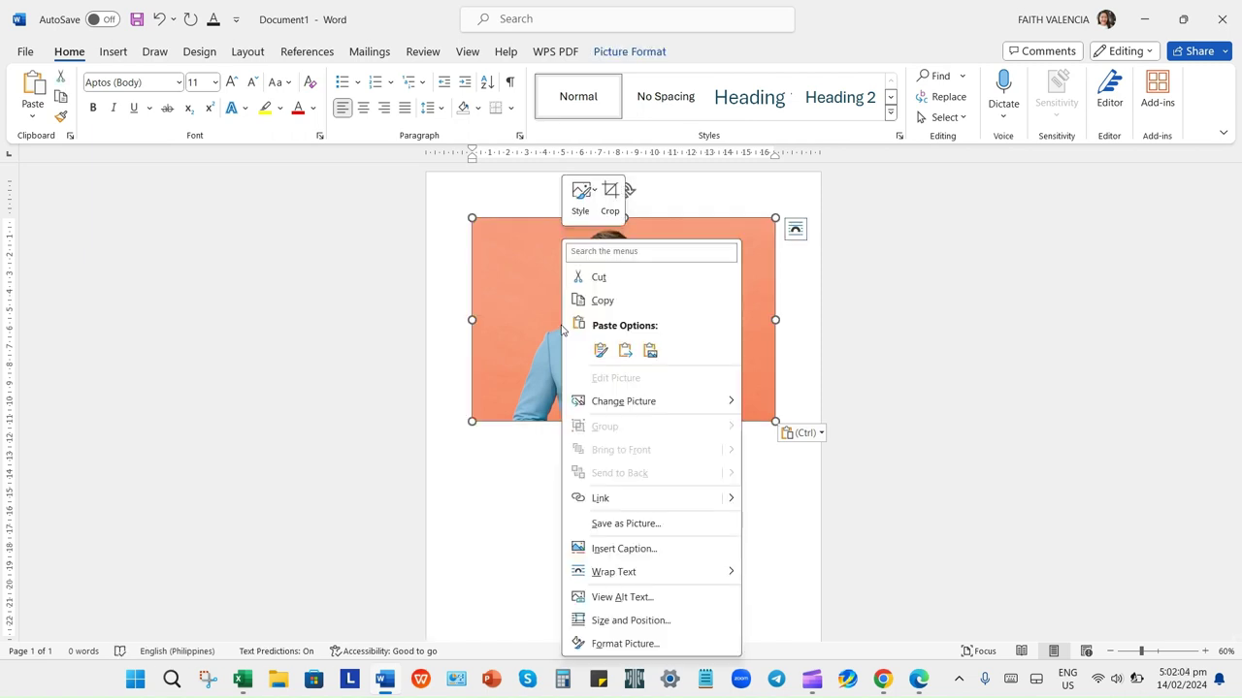
pyautogui.click(652, 622)
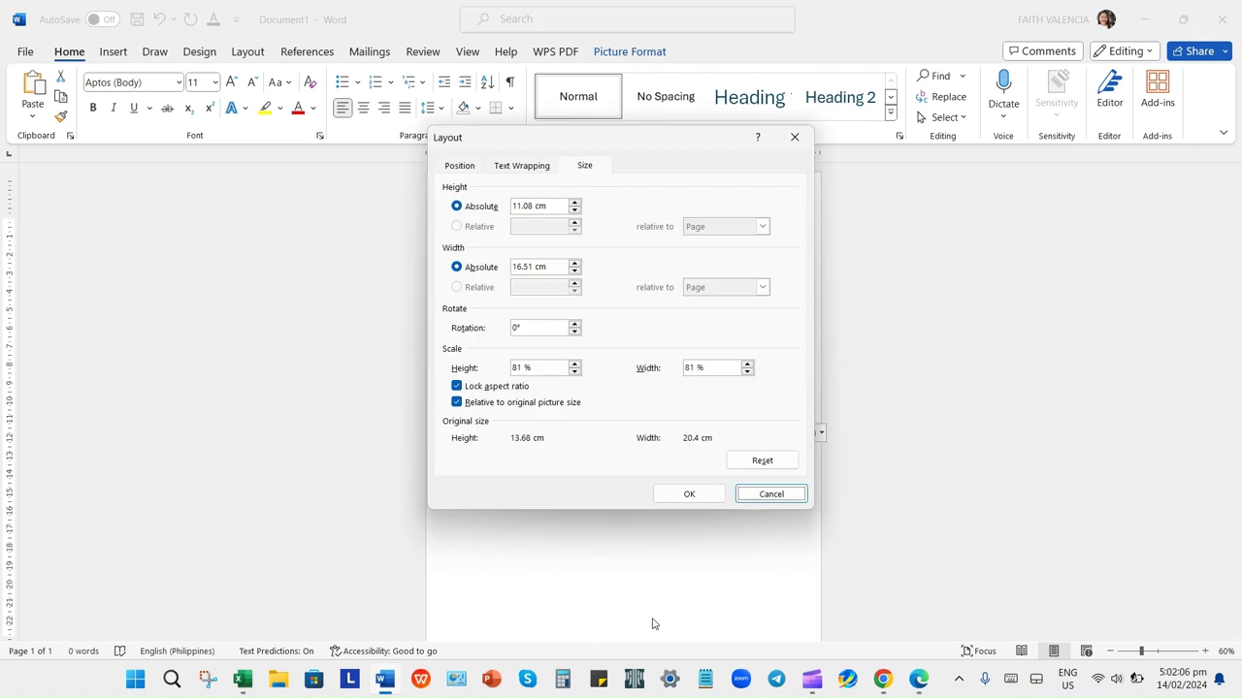
pyautogui.click(457, 386)
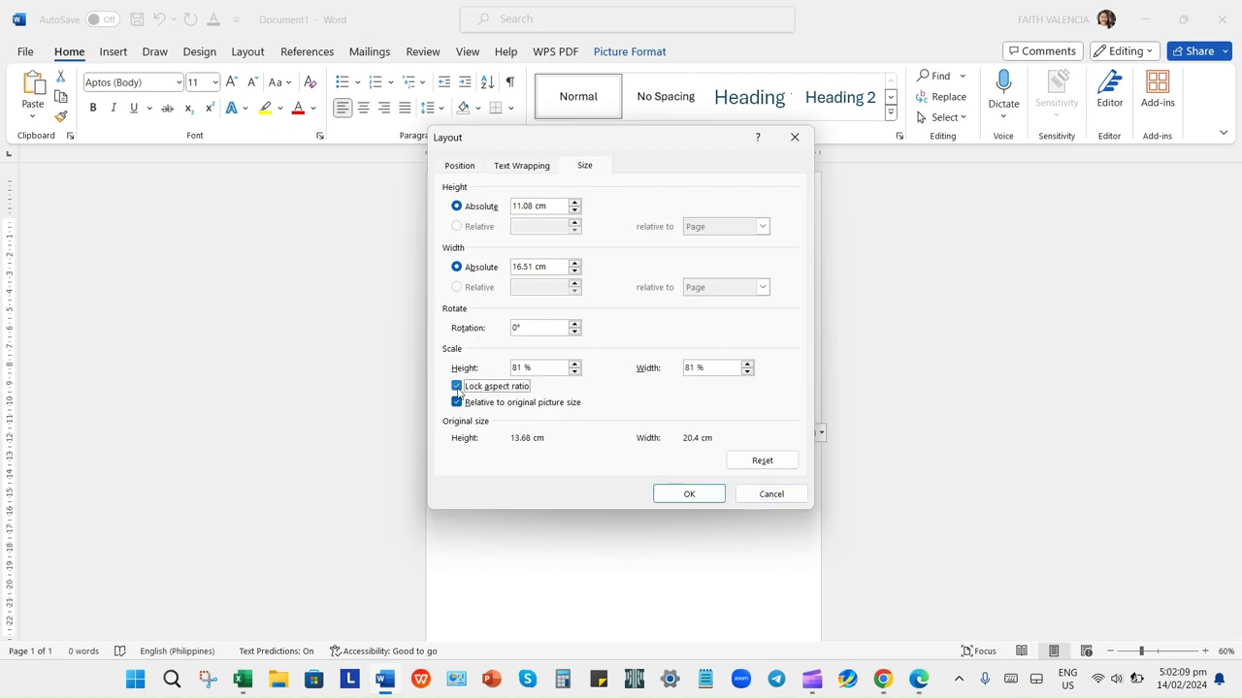
pyautogui.click(559, 205)
pyautogui.click(242, 680)
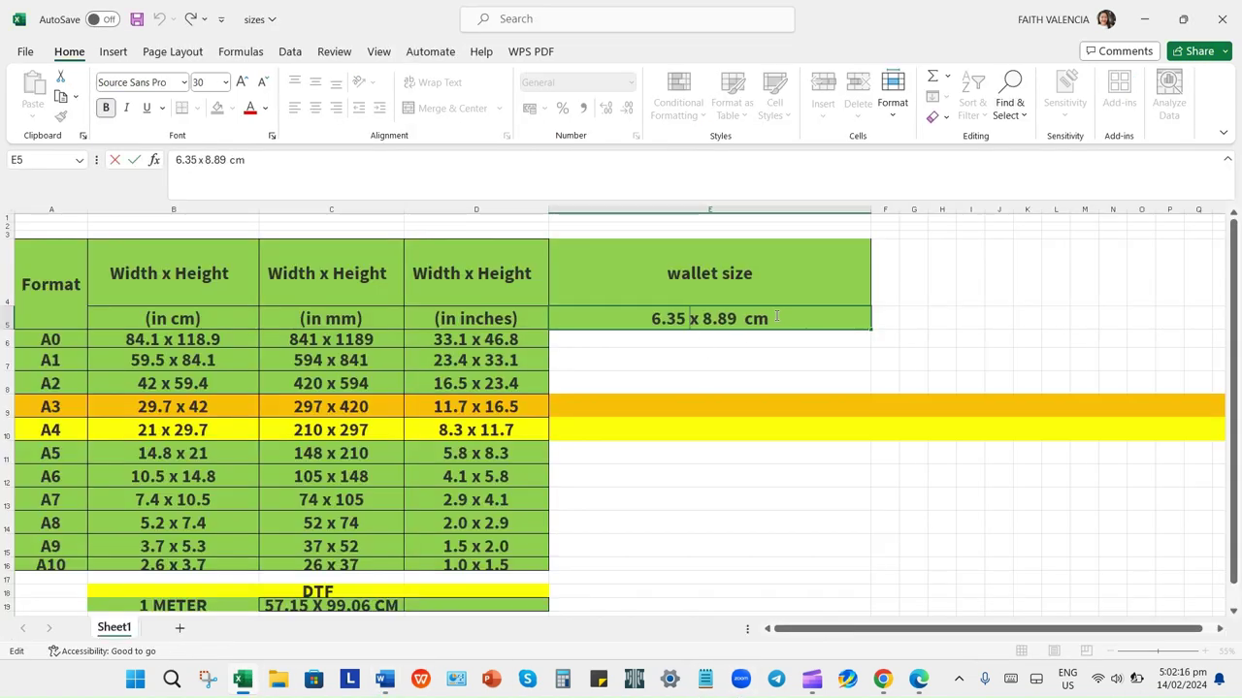
# Step: Read the 6.35 x 8.89 cm wallet size in Excel and start entering the photo height
pyautogui.moveTo(776, 318); pyautogui.dragTo(621, 342)
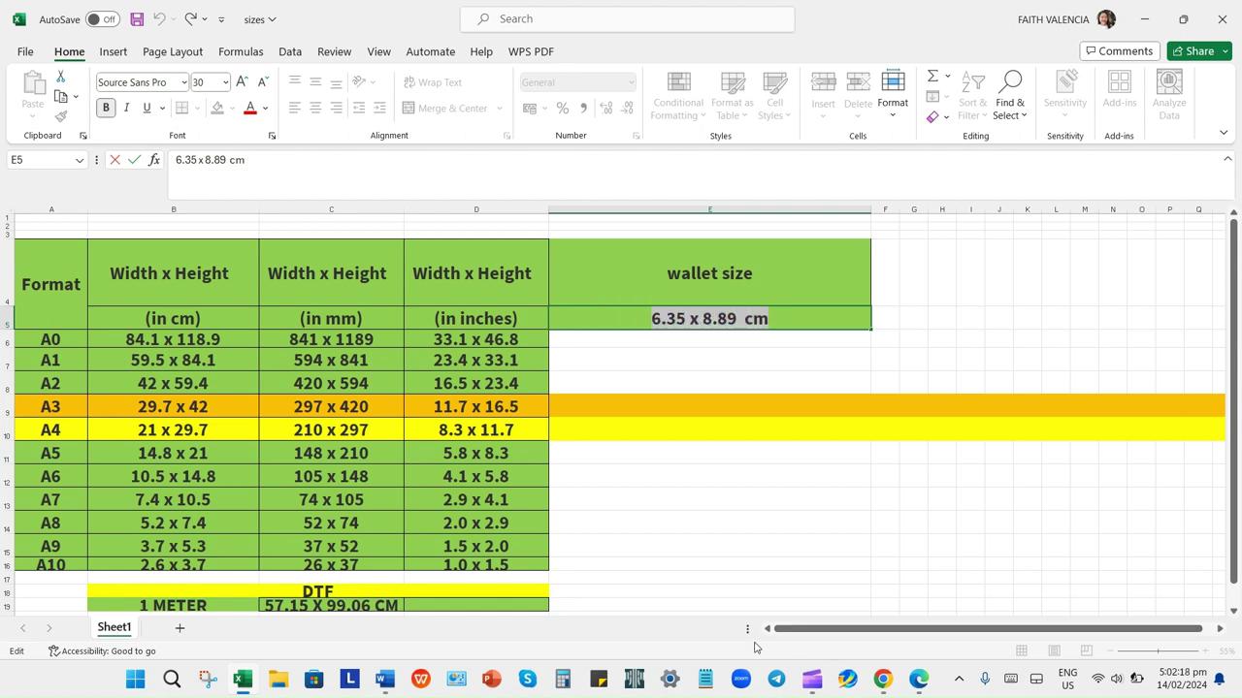
pyautogui.click(386, 679)
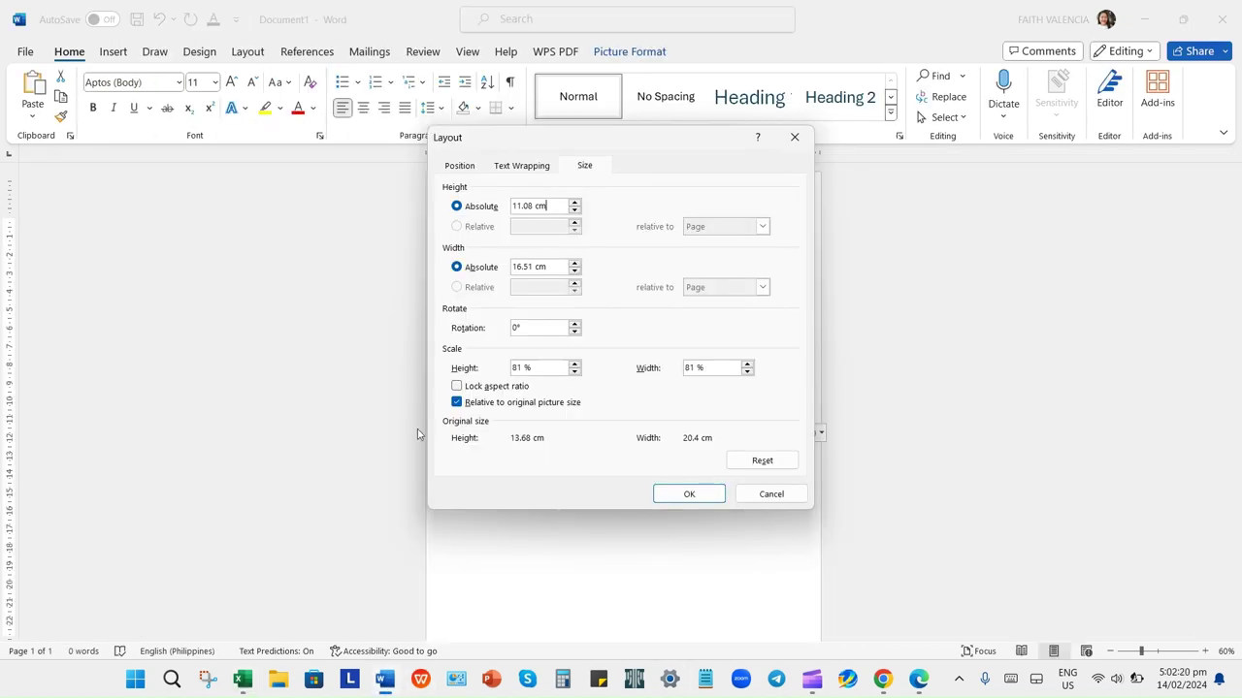
pyautogui.moveTo(549, 206); pyautogui.dragTo(492, 209)
pyautogui.write('6.35')
pyautogui.click(243, 682)
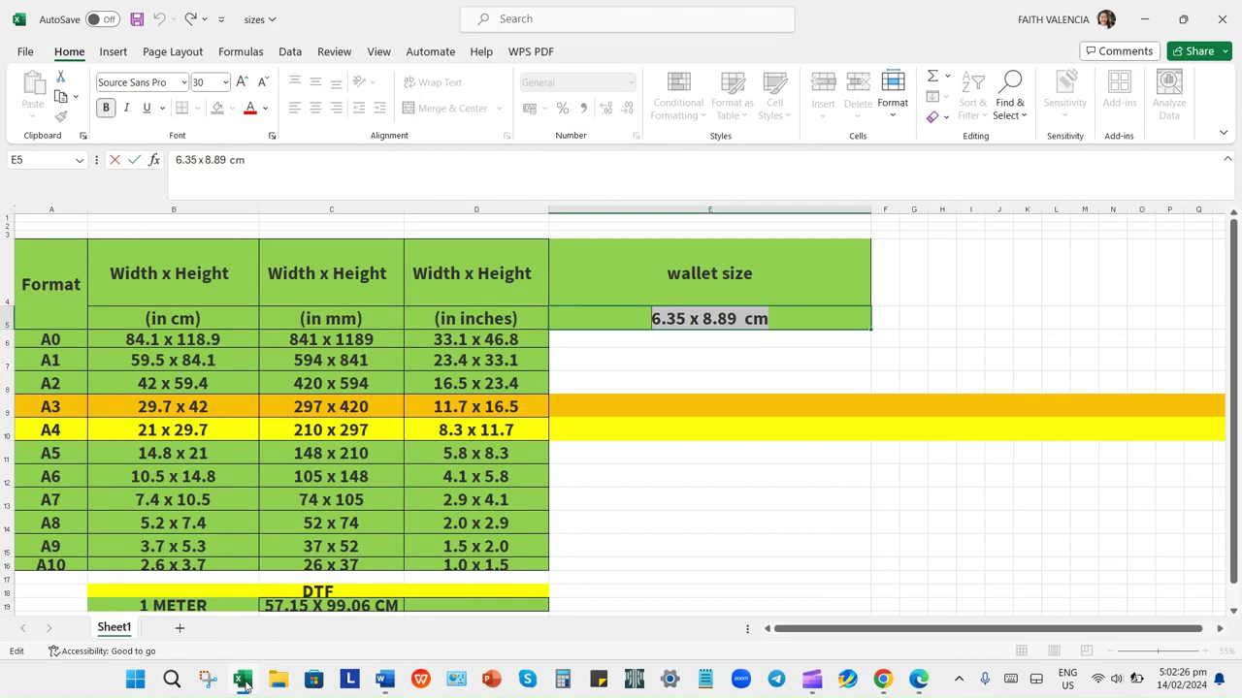
# Step: Set the photo to 6.35 cm height and 8.89 cm width and apply it
pyautogui.click(244, 682)
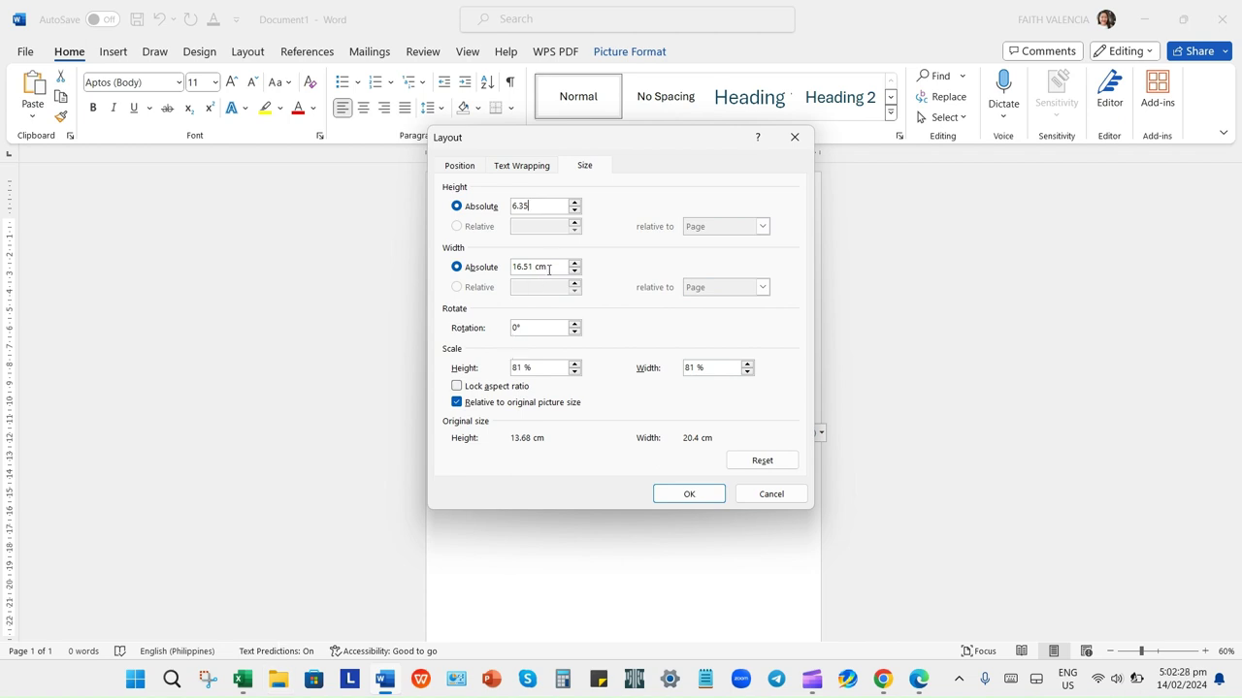
pyautogui.tripleClick(550, 270)
pyautogui.write('8.89')
pyautogui.click(689, 494)
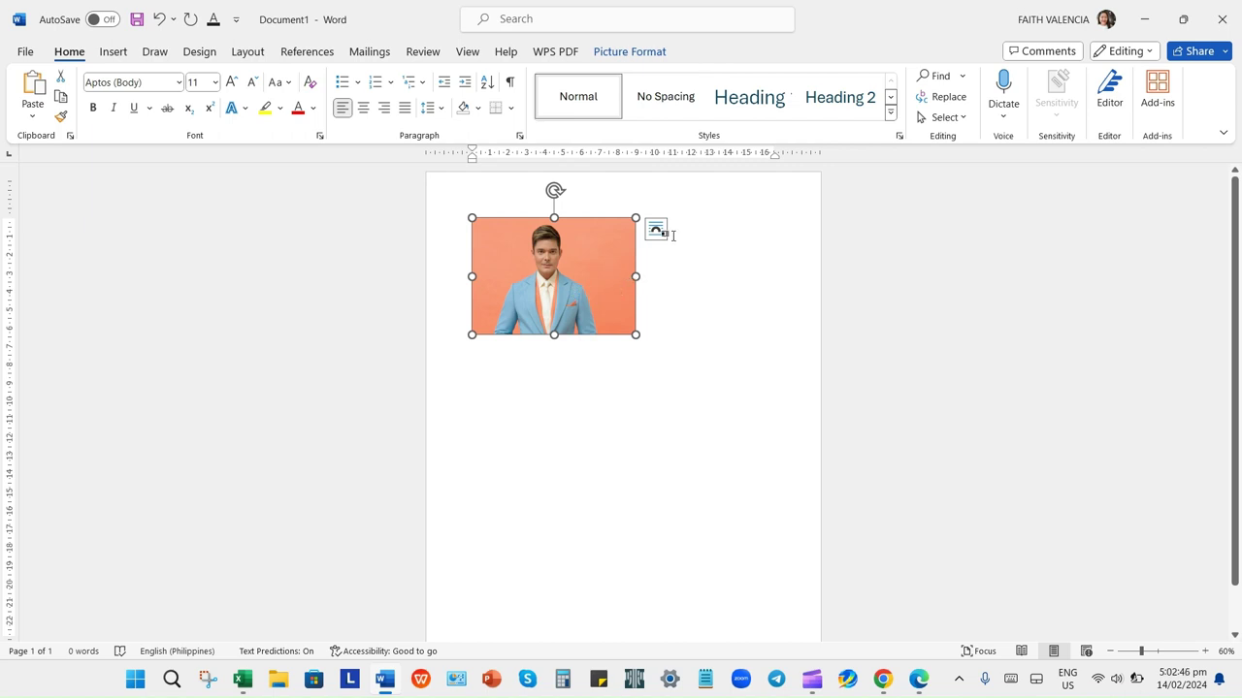
# Step: Crop strips off the photo's right and left sides
pyautogui.rightClick(569, 270)
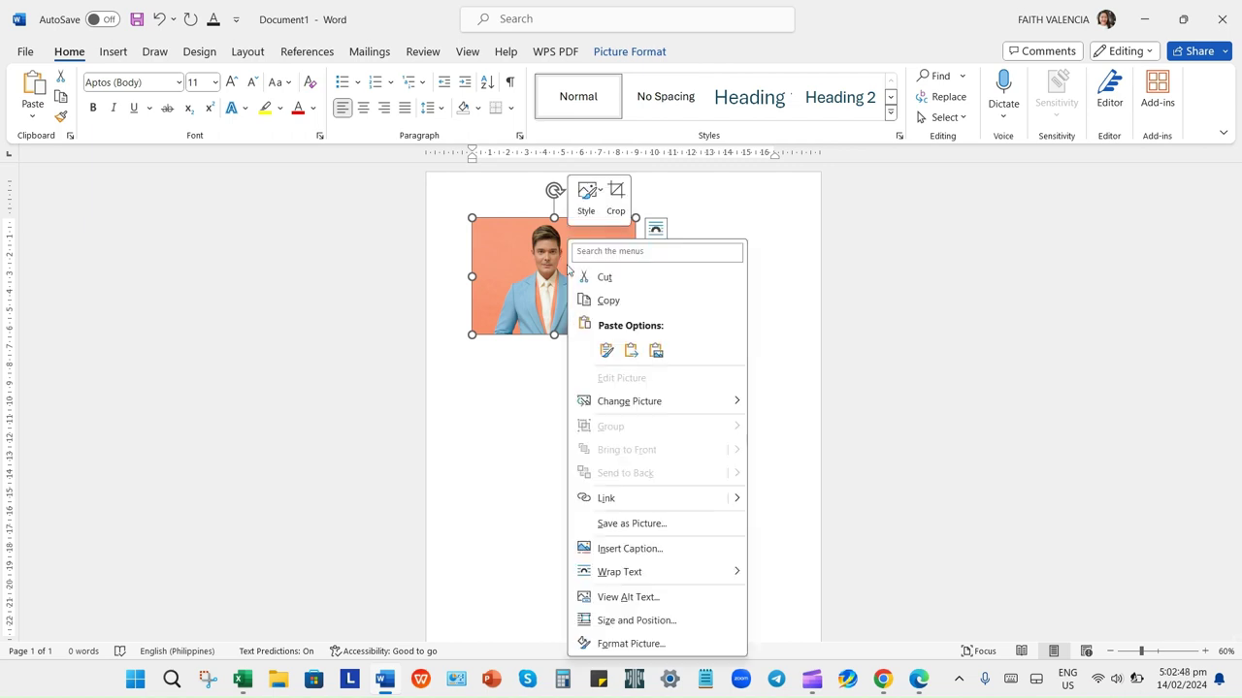
pyautogui.click(615, 191)
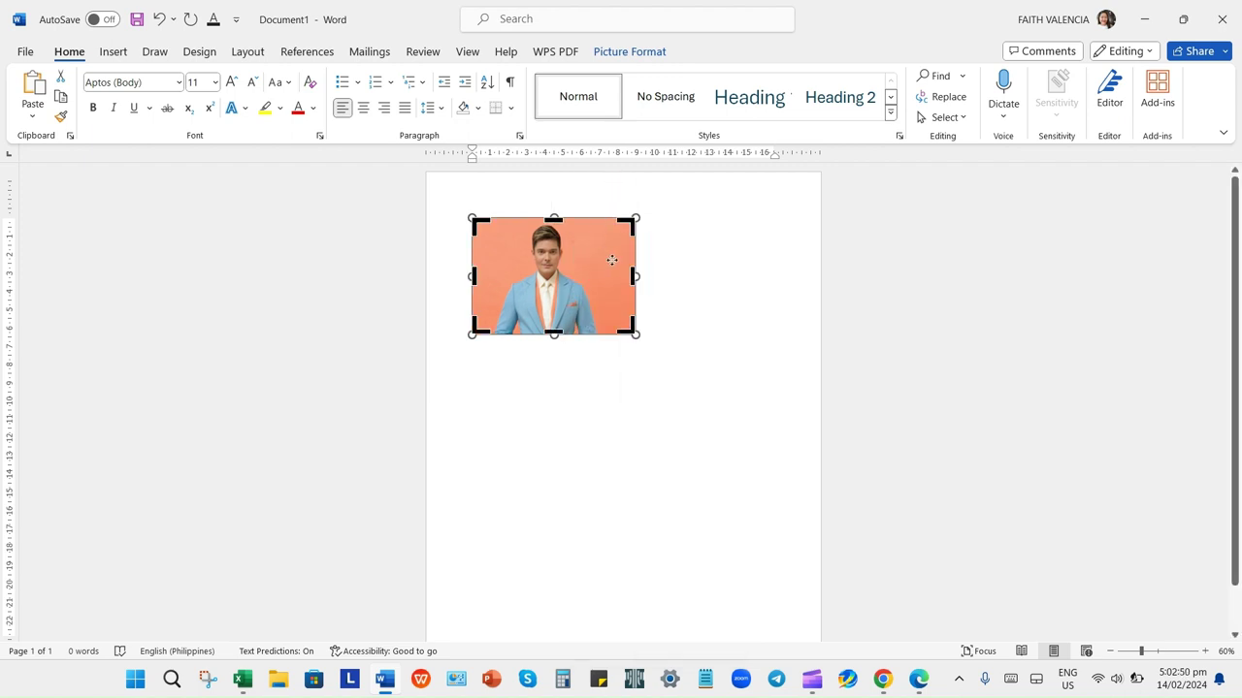
pyautogui.moveTo(633, 276); pyautogui.dragTo(600, 276)
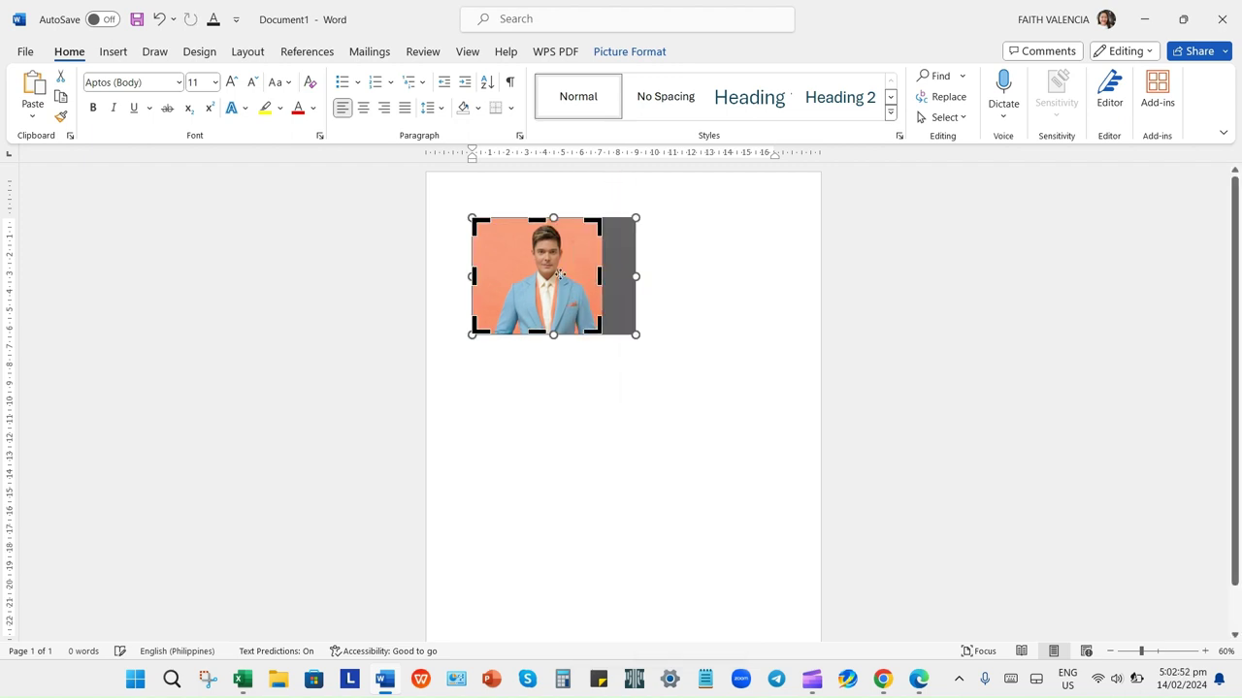
pyautogui.moveTo(472, 277); pyautogui.dragTo(491, 277)
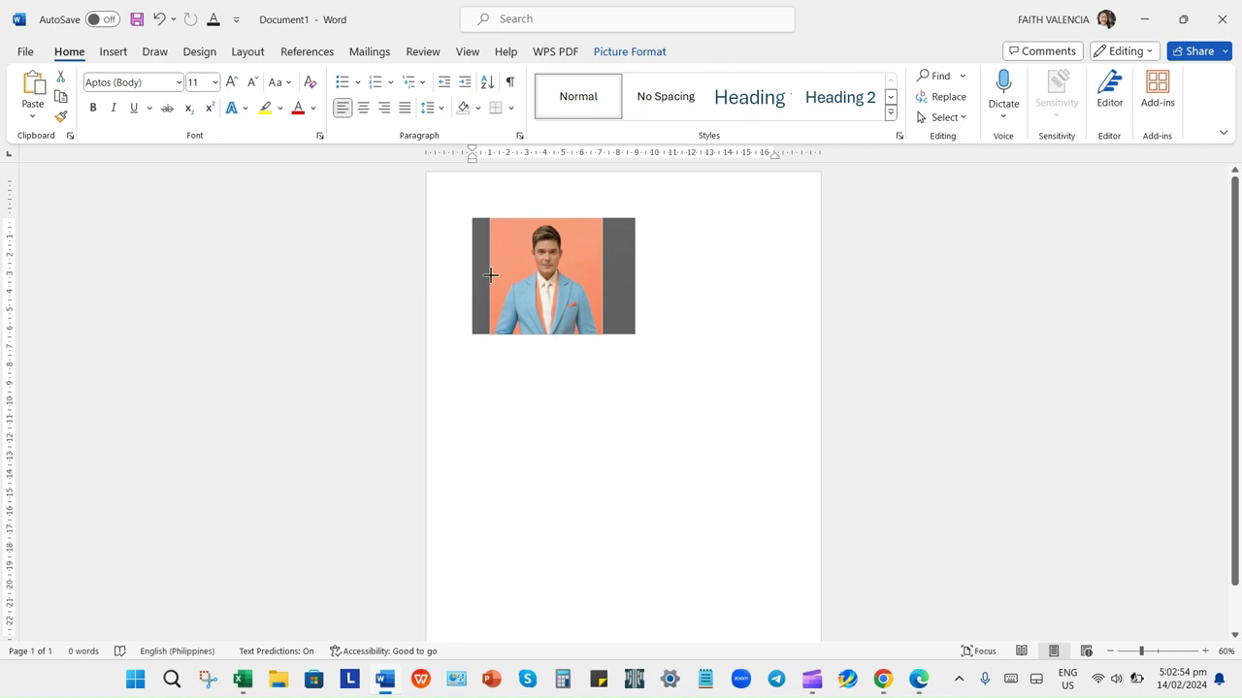
pyautogui.press('Escape')
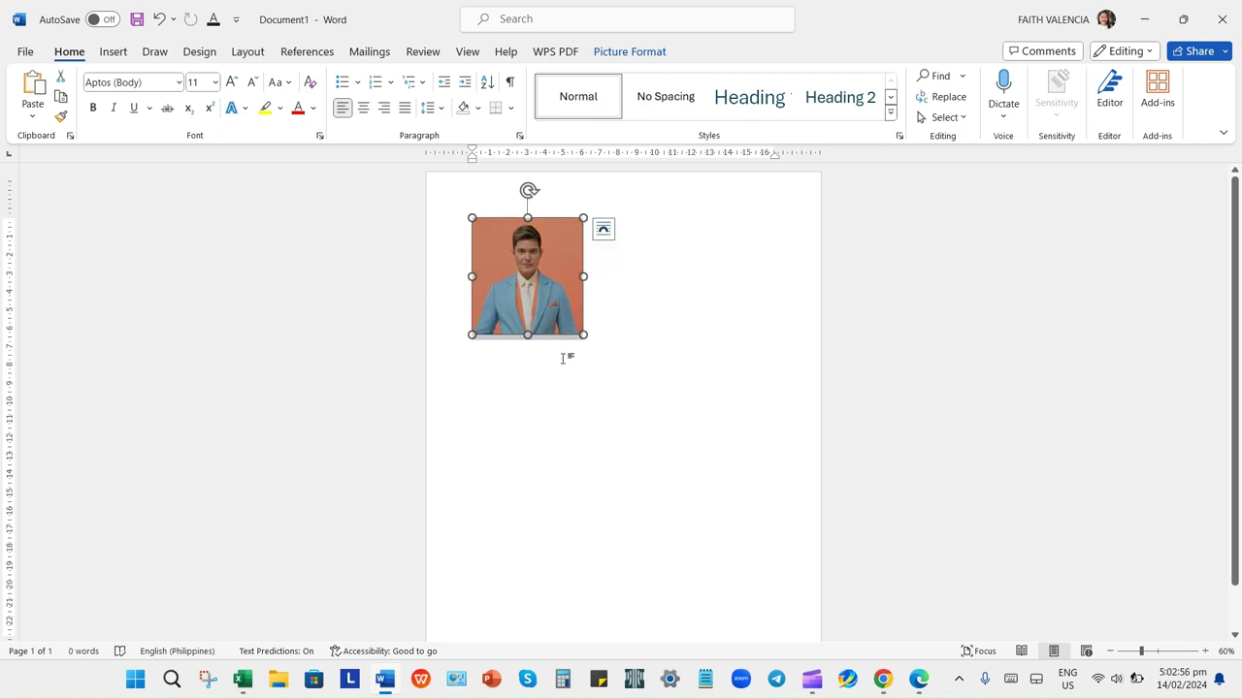
# Step: Open the Size and Position settings for the cropped photo
pyautogui.rightClick(503, 286)
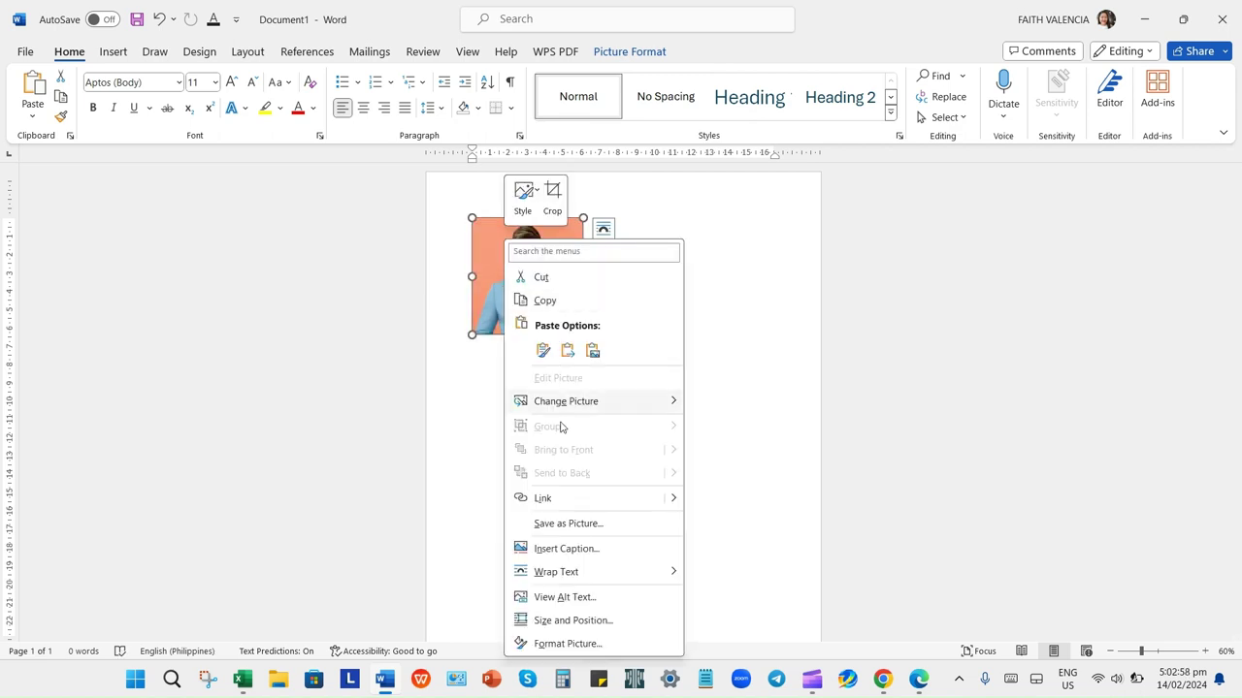
pyautogui.click(490, 238)
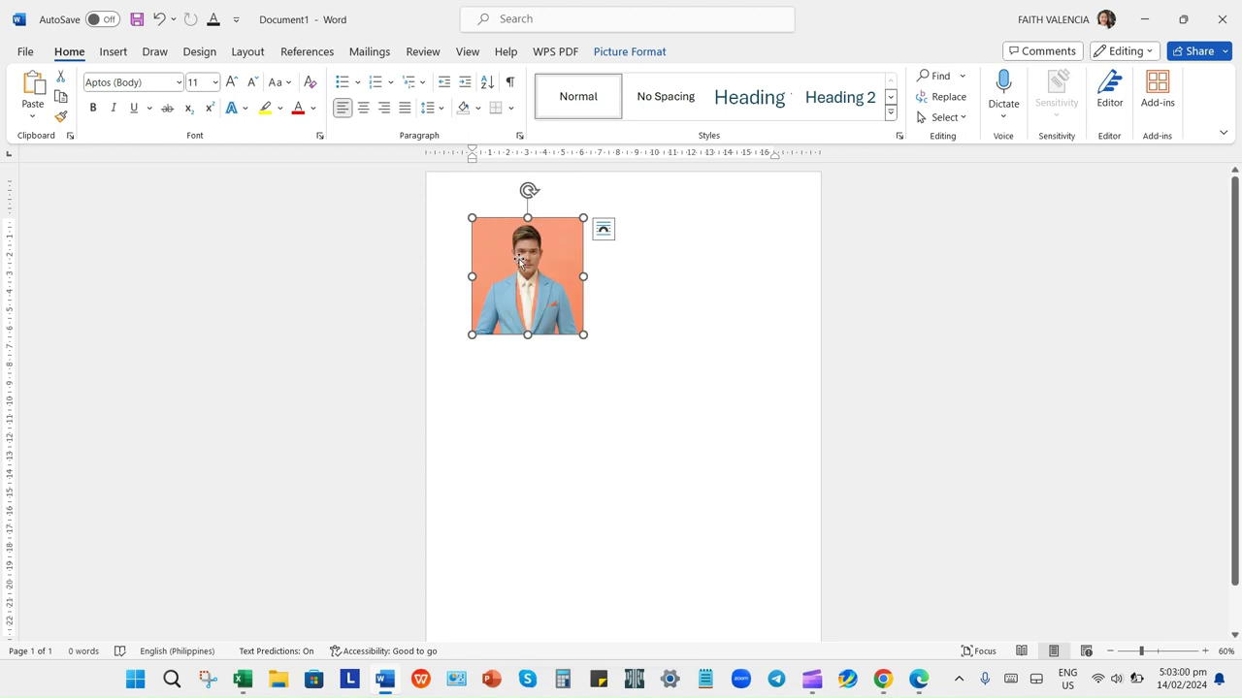
pyautogui.rightClick(520, 255)
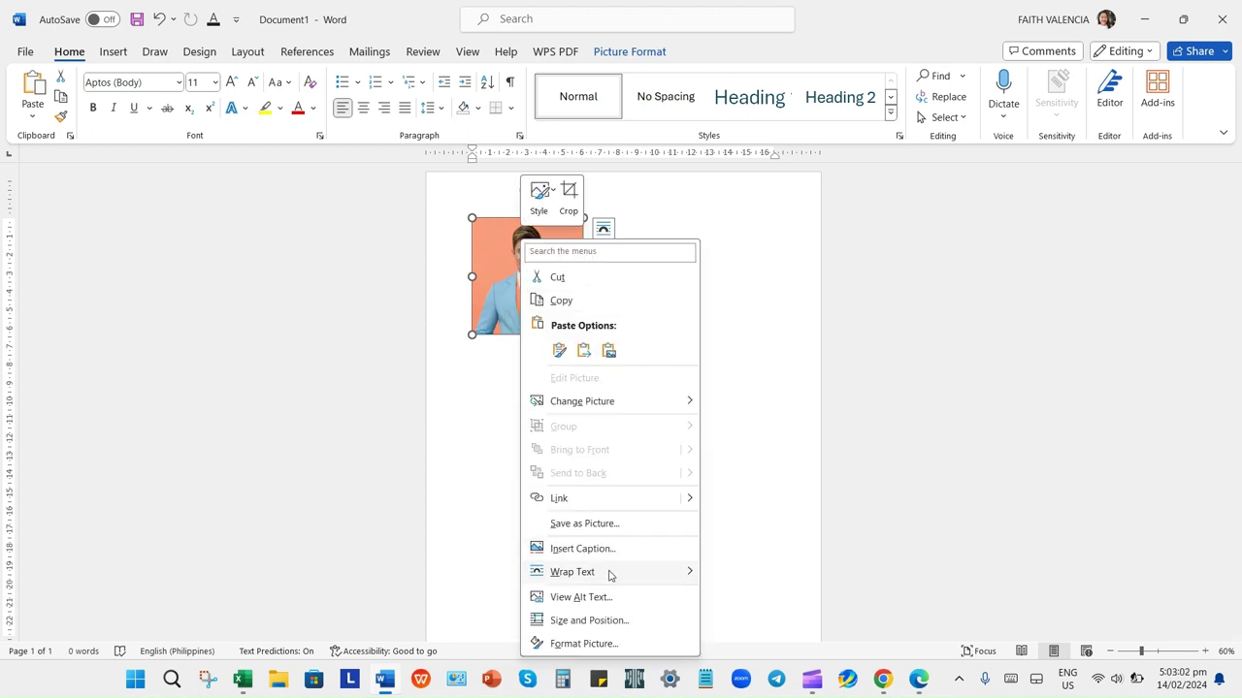
pyautogui.click(600, 619)
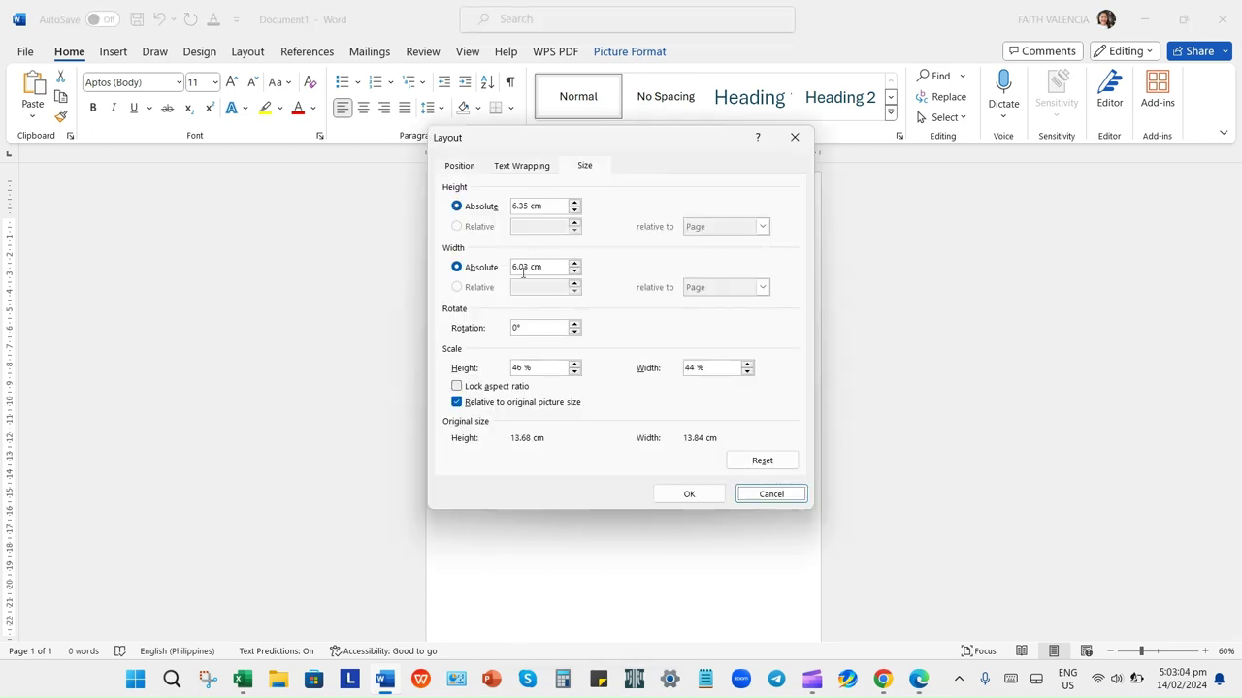
# Step: Set the cropped photo to 6.35 cm high by 8.89 cm wide and reselect it
pyautogui.tripleClick(551, 205)
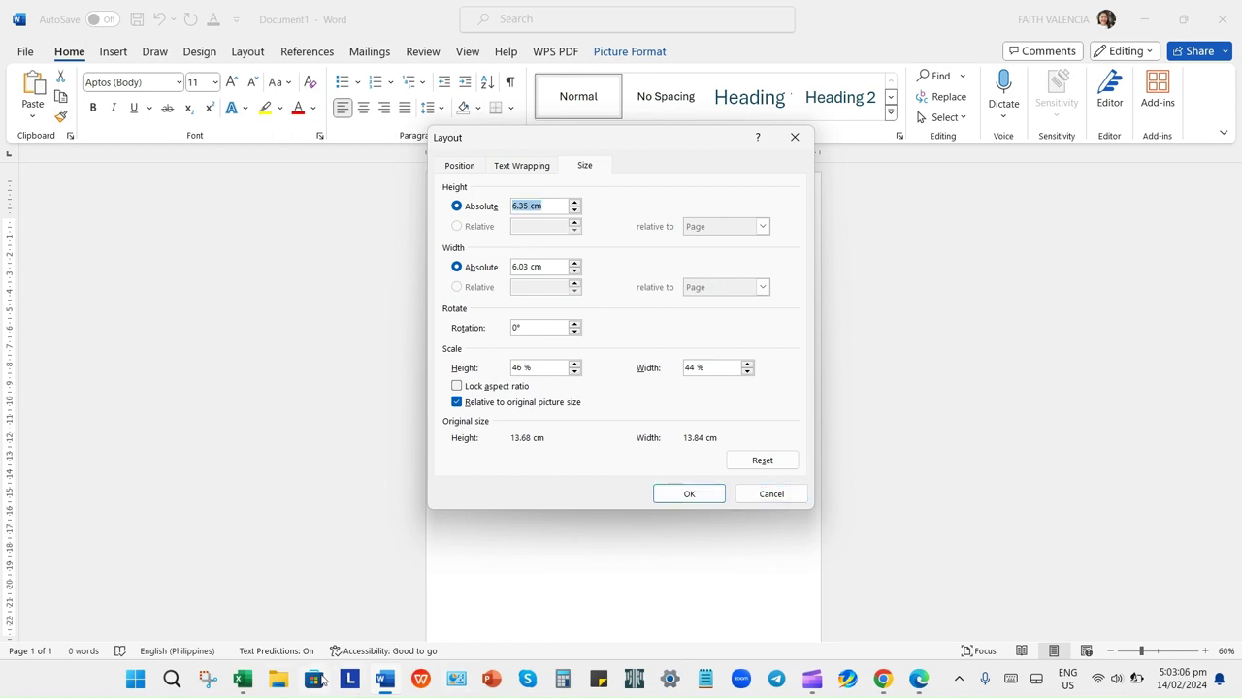
pyautogui.click(251, 686)
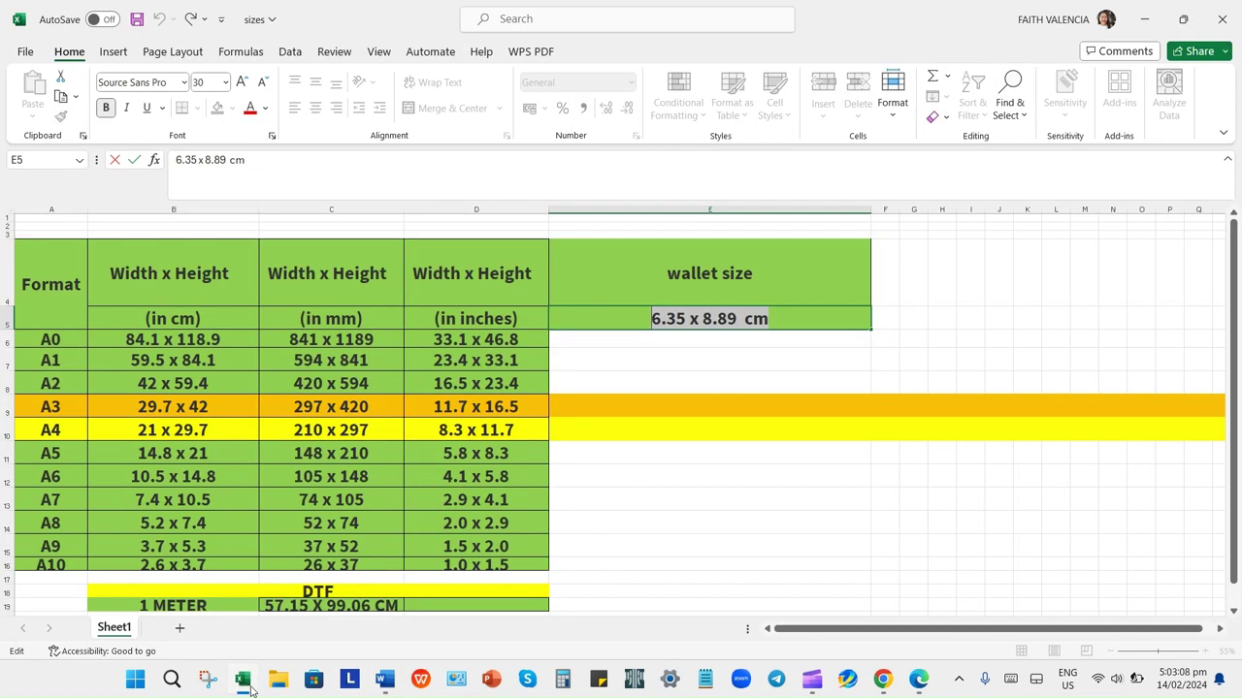
pyautogui.click(250, 687)
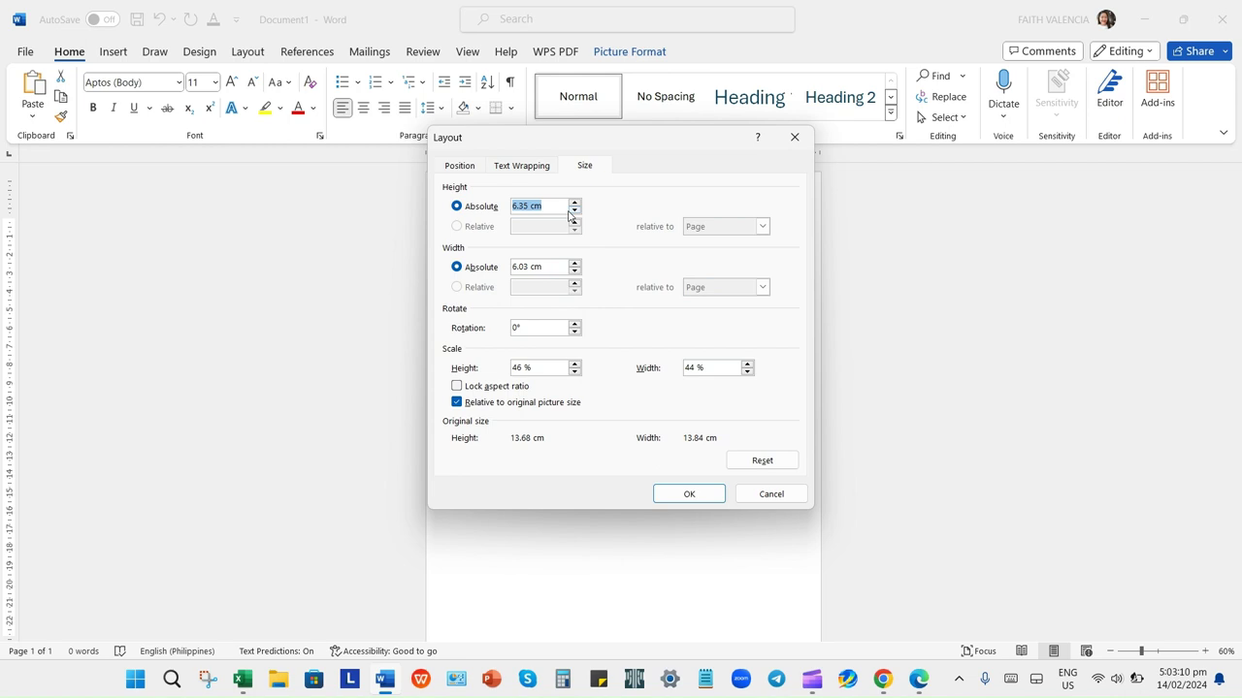
pyautogui.write('6.')
pyautogui.doubleClick(551, 270)
pyautogui.write('8.89')
pyautogui.click(691, 494)
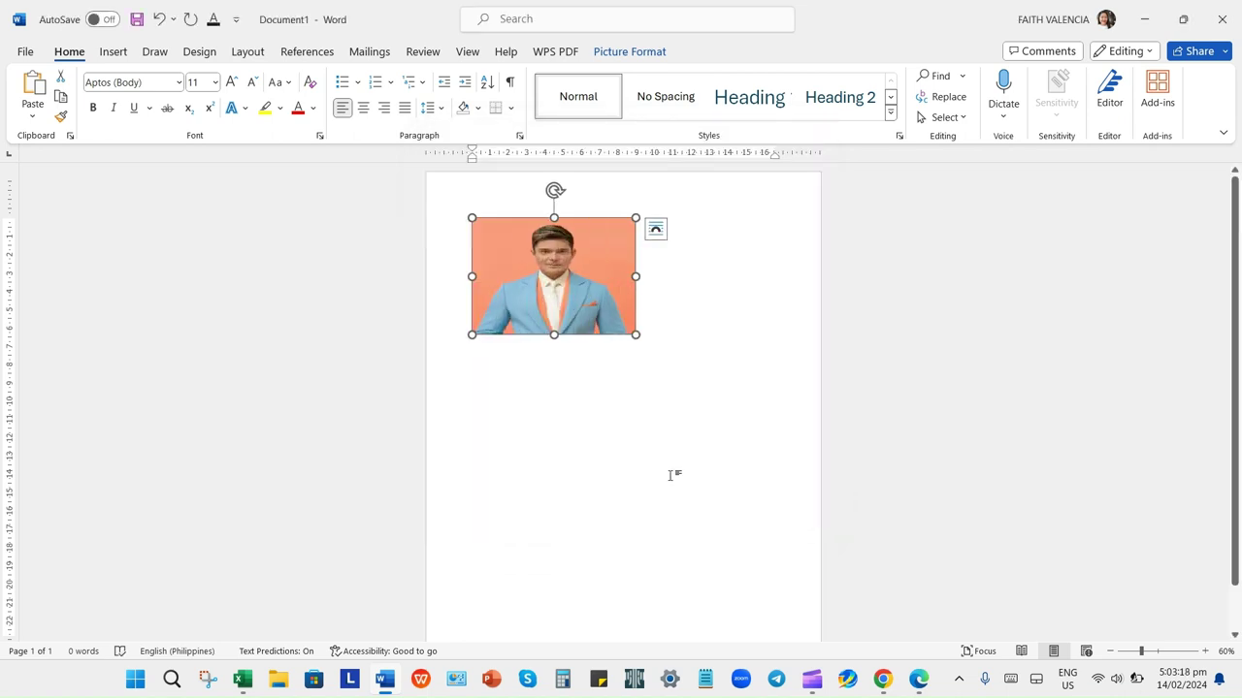
pyautogui.scroll(5, 608, 391)
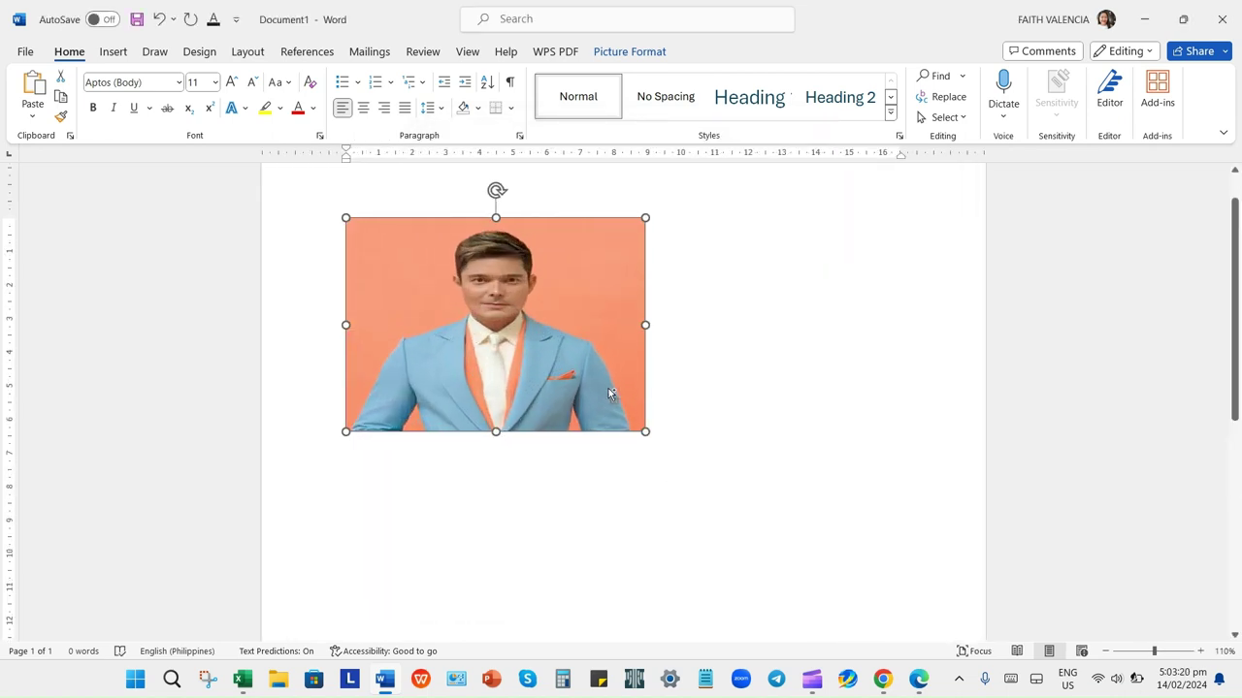
pyautogui.scroll(2, 709, 446)
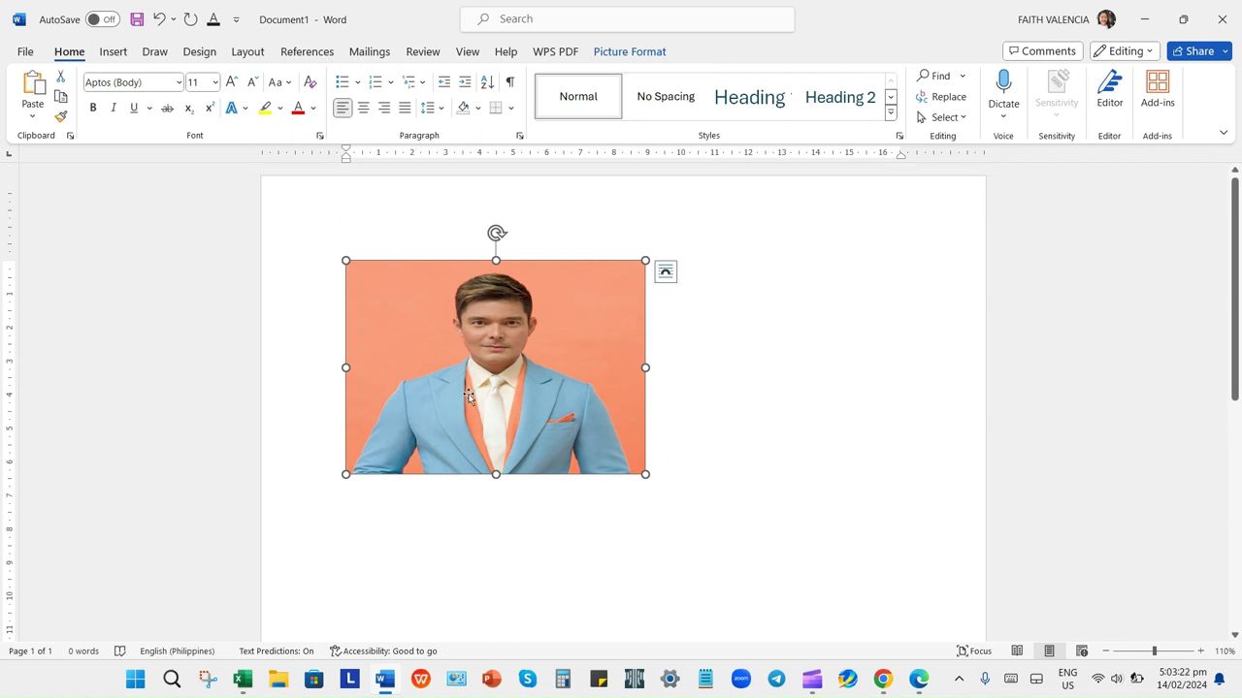
pyautogui.click(702, 411)
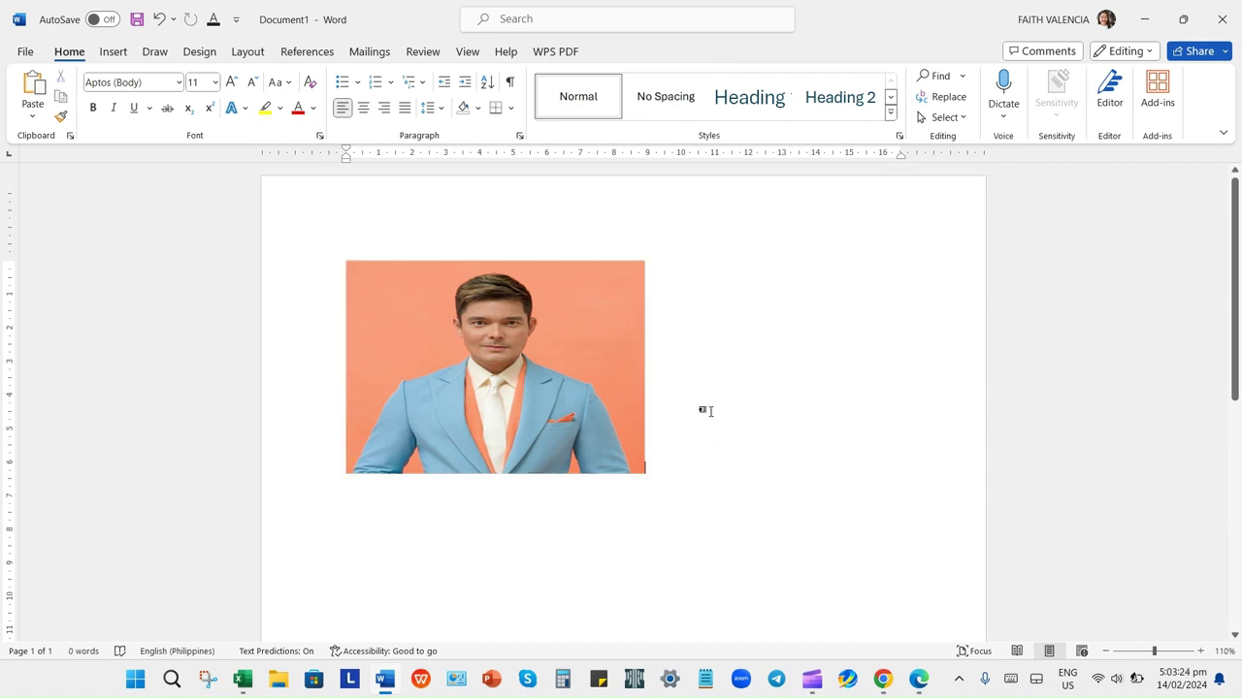
# Step: Search Google for '1x1 picture size in cm' and highlight the 2.54 x 2.54 cm answer
pyautogui.click(572, 412)
pyautogui.click(883, 679)
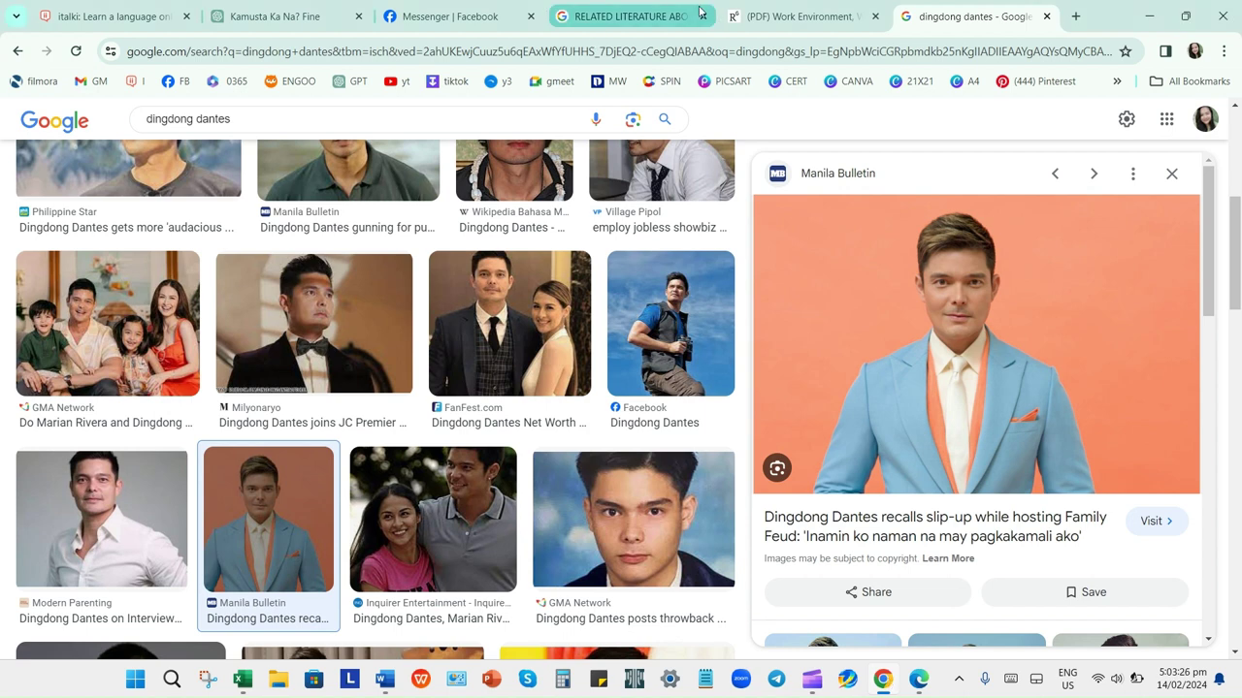
pyautogui.click(706, 56)
pyautogui.write('1')
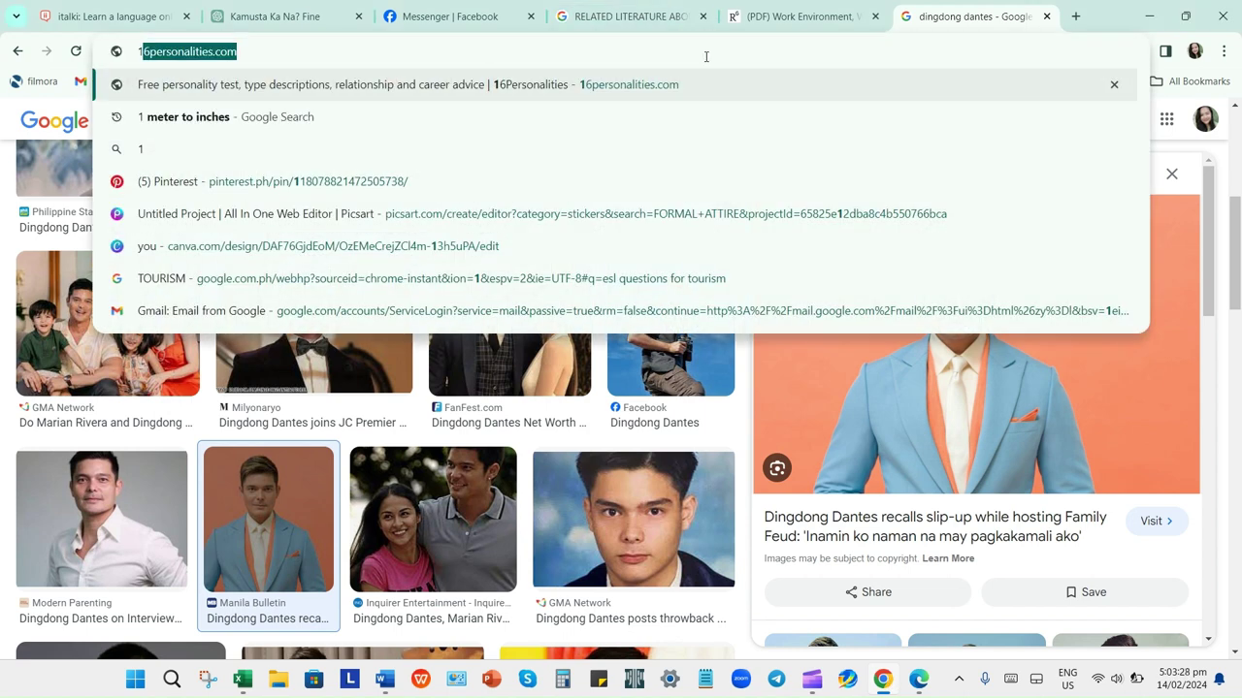
pyautogui.write('x1')
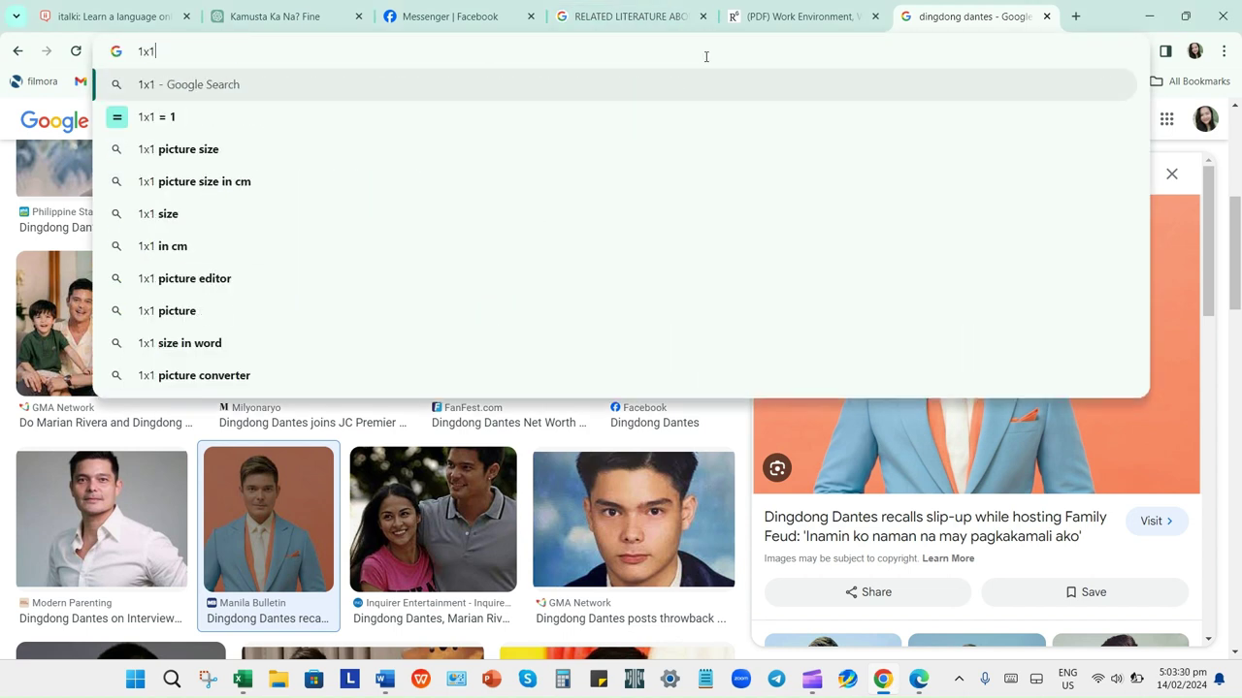
pyautogui.click(392, 181)
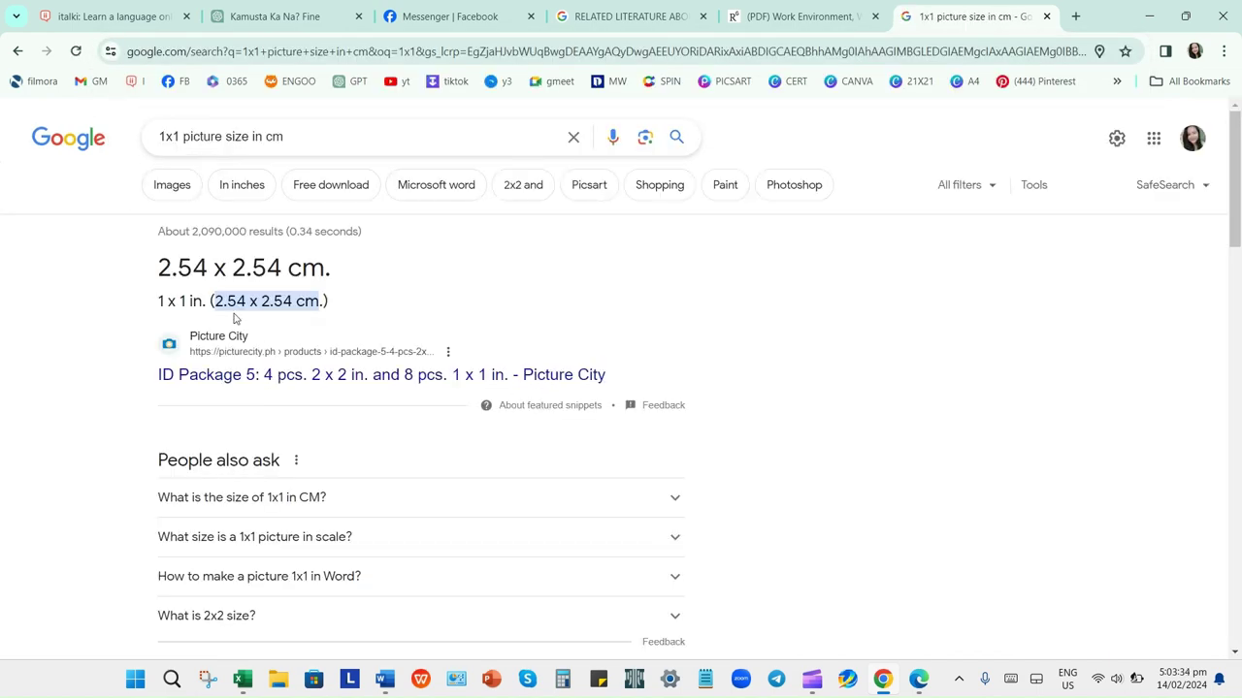
pyautogui.moveTo(213, 302); pyautogui.dragTo(323, 308)
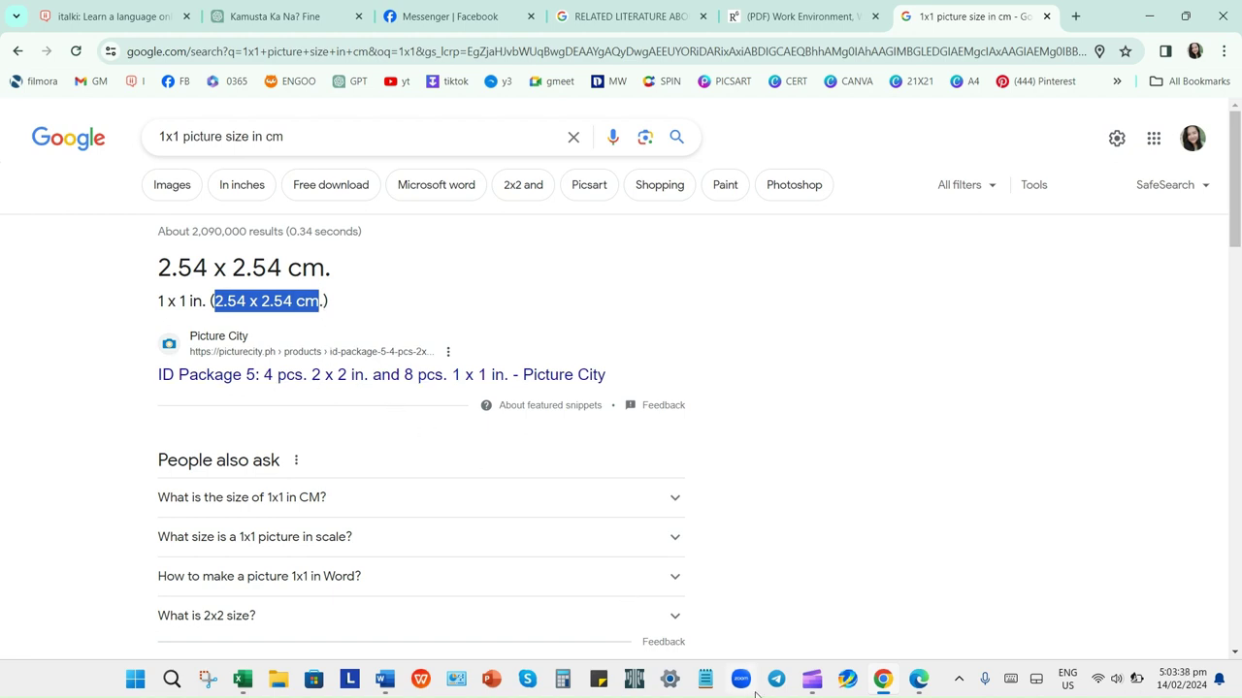
pyautogui.click(387, 681)
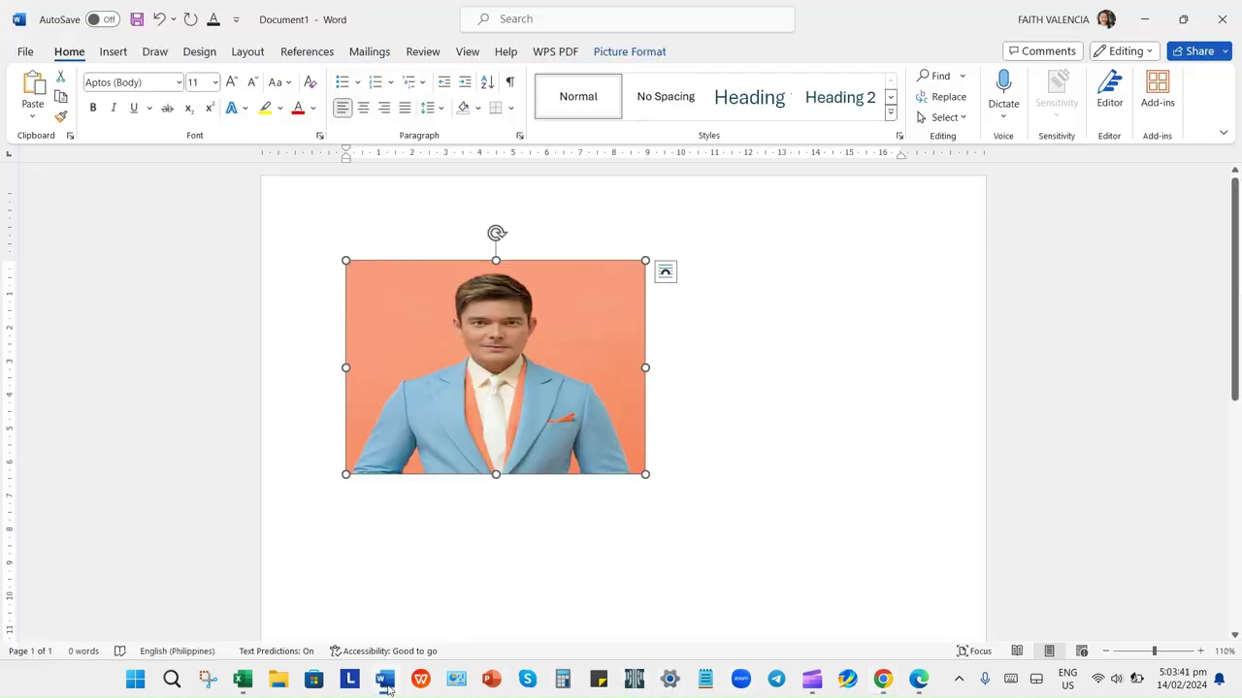
# Step: Set both the photo's height and width to 2.54 cm in Size and Position
pyautogui.rightClick(495, 366)
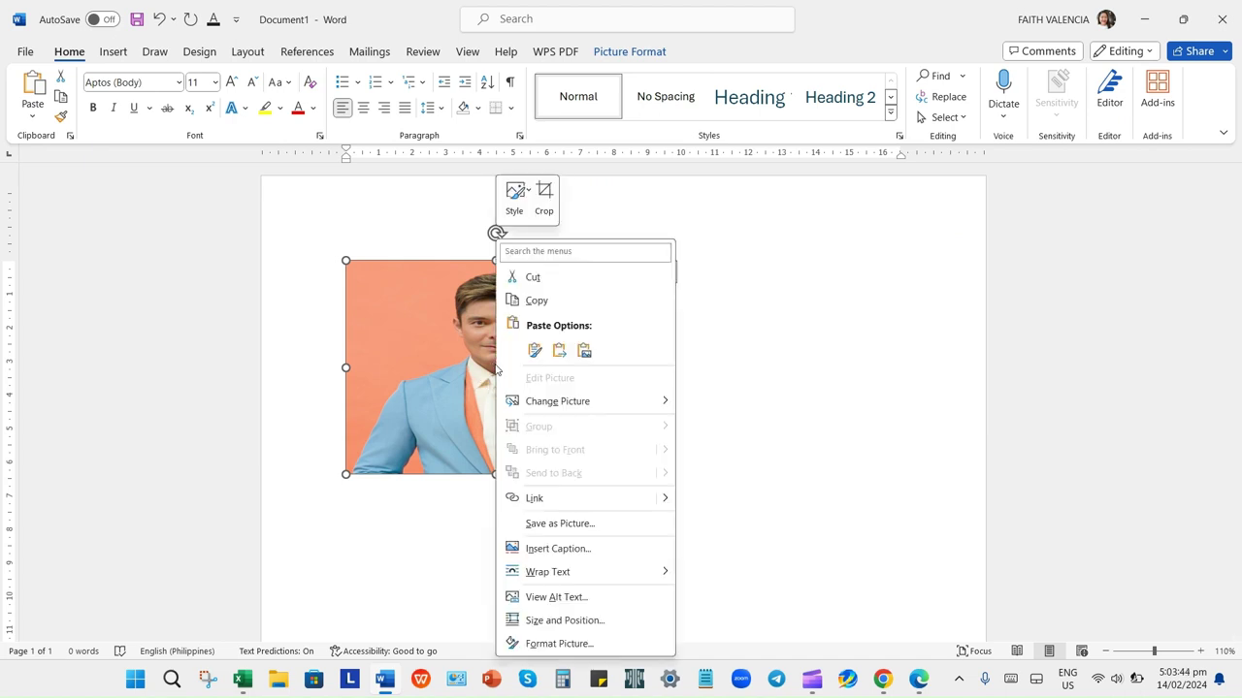
pyautogui.click(488, 362)
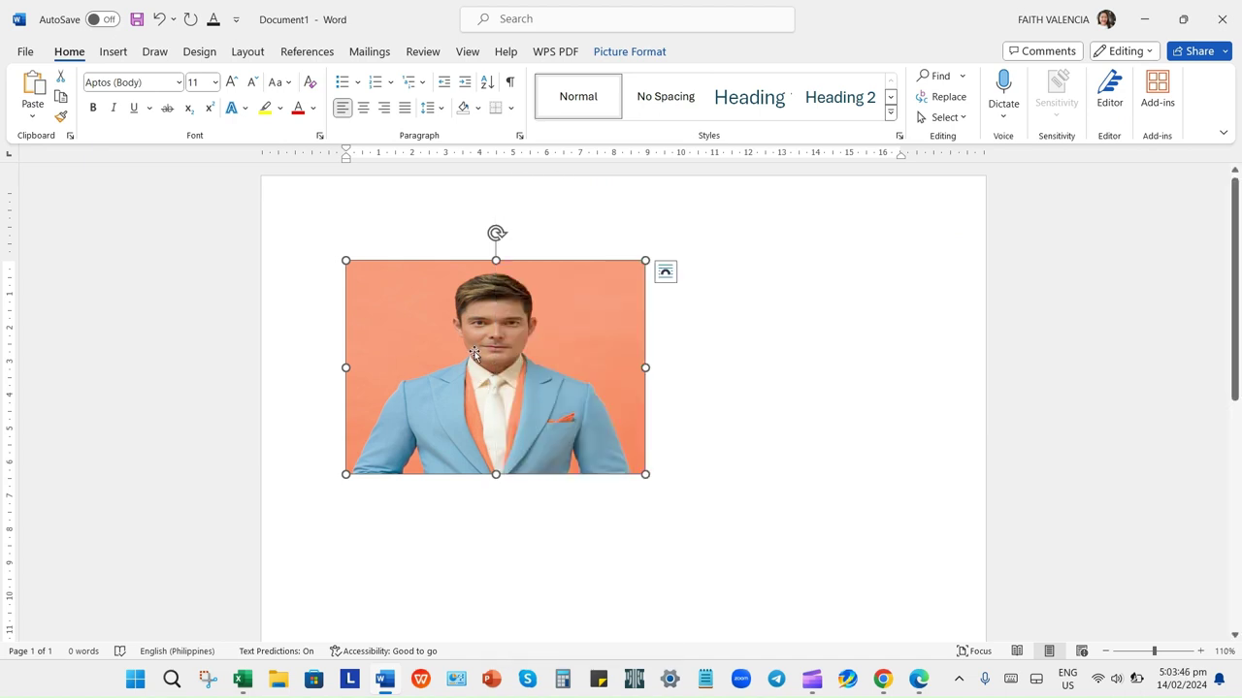
pyautogui.rightClick(473, 354)
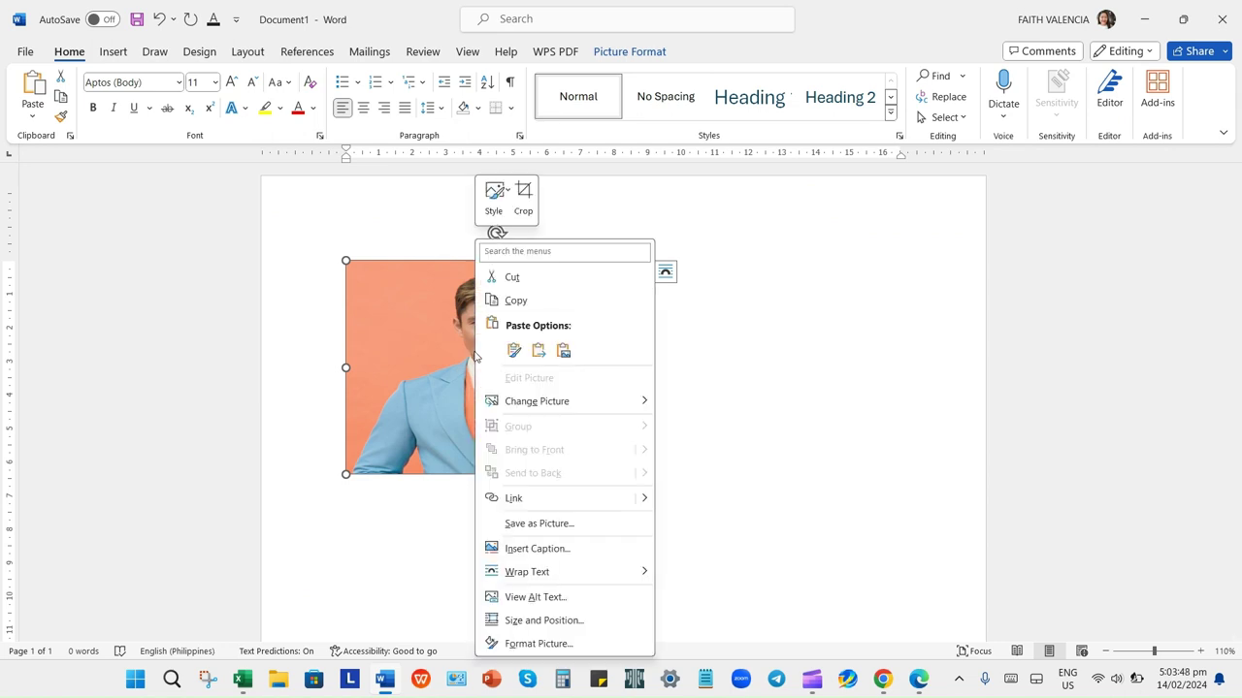
pyautogui.click(527, 622)
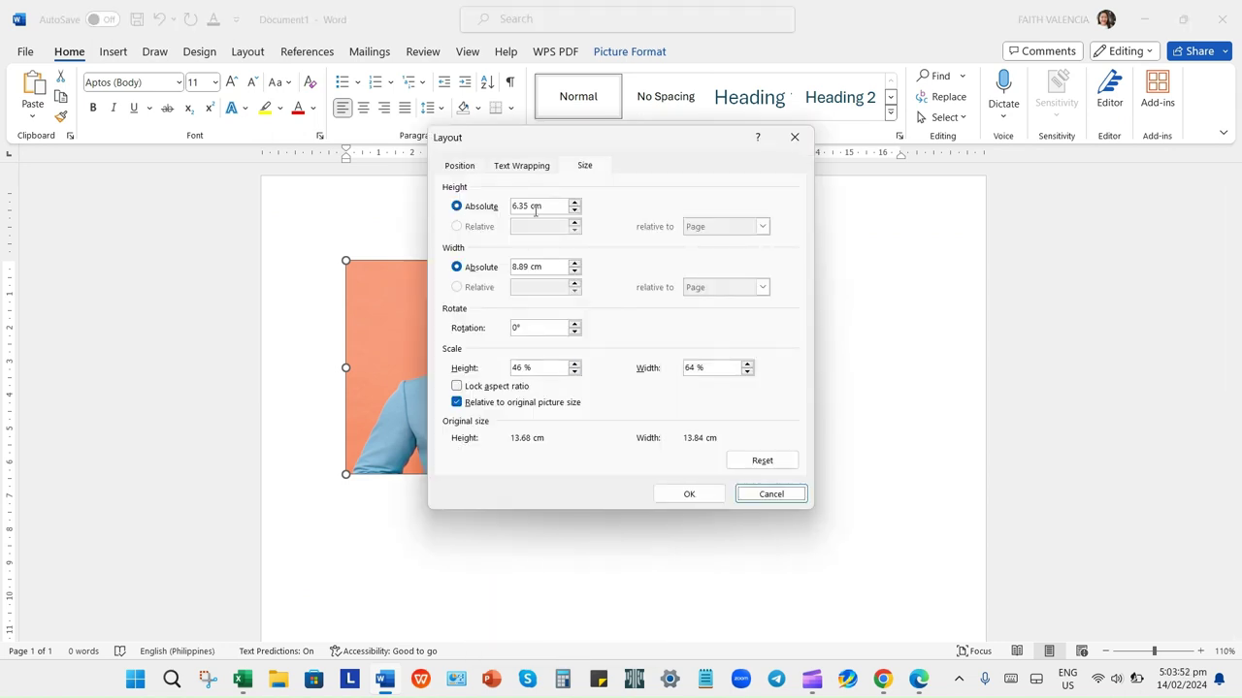
pyautogui.moveTo(550, 208); pyautogui.dragTo(504, 206)
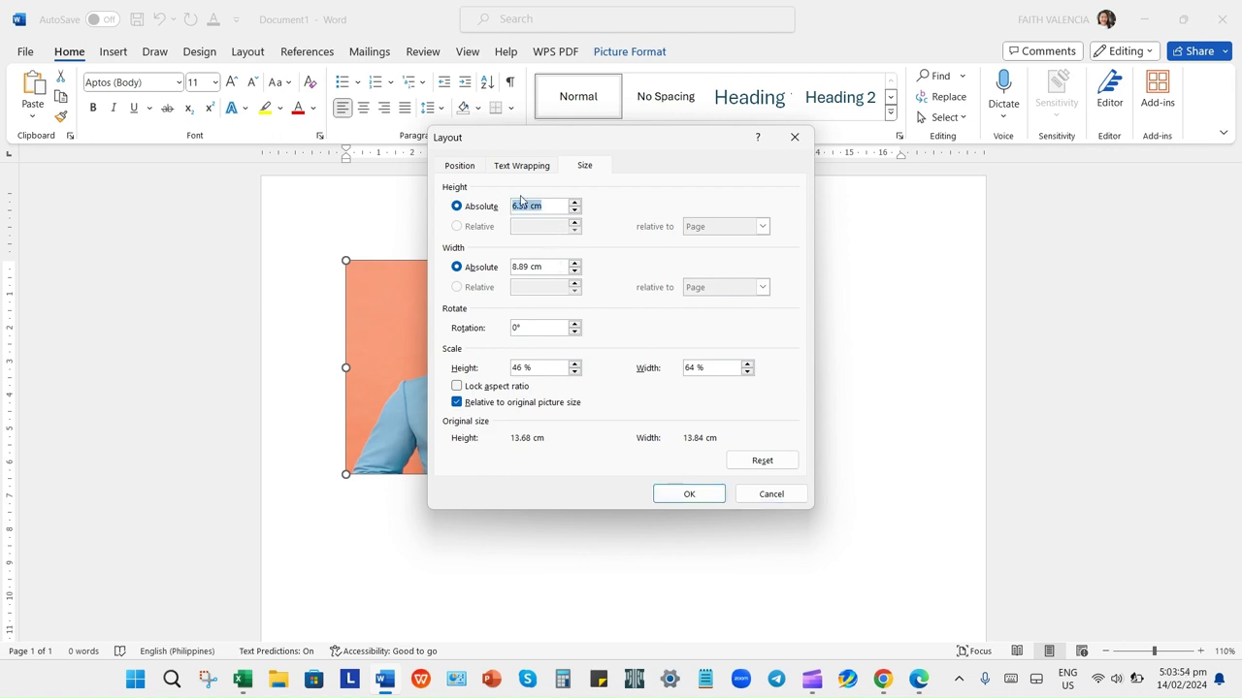
pyautogui.write('2')
pyautogui.doubleClick(520, 200)
pyautogui.doubleClick(533, 265)
pyautogui.write('2.54')
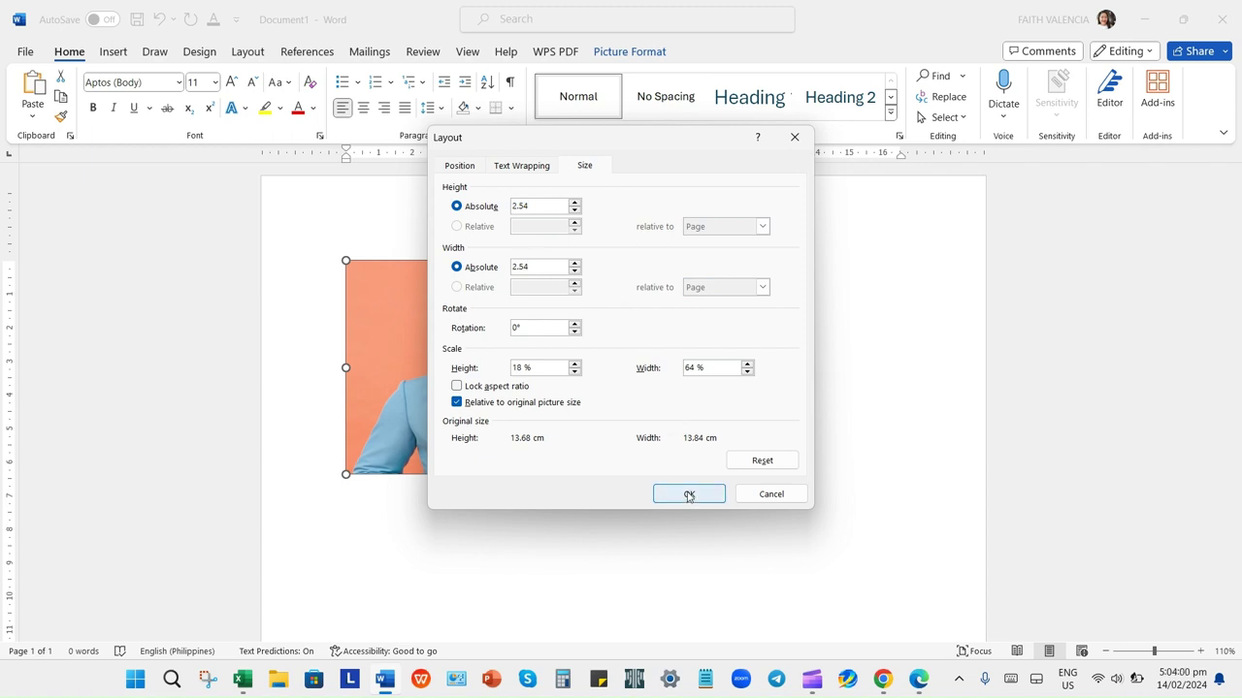
pyautogui.click(689, 495)
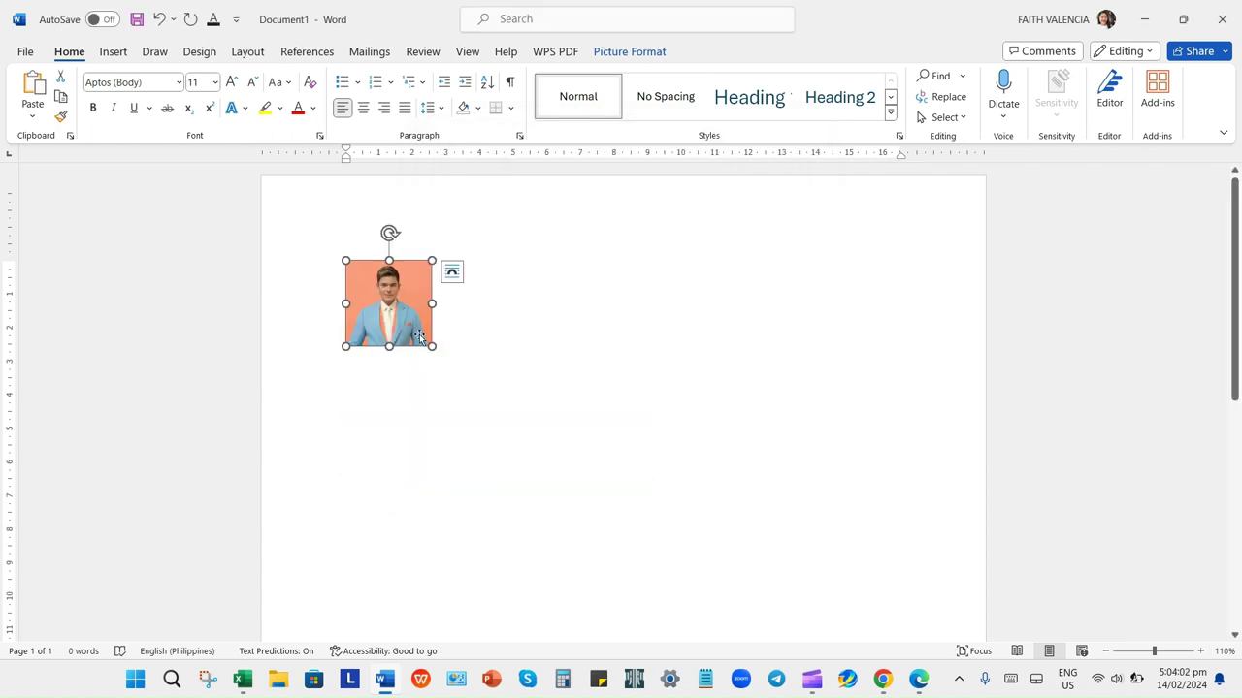
# Step: Copy the 2.54 cm photo and paste copies to form a row of six
pyautogui.hotkey('ctrl', 'c')
pyautogui.hotkey('ctrl', 'v')
pyautogui.hotkey('ctrl', 'v')
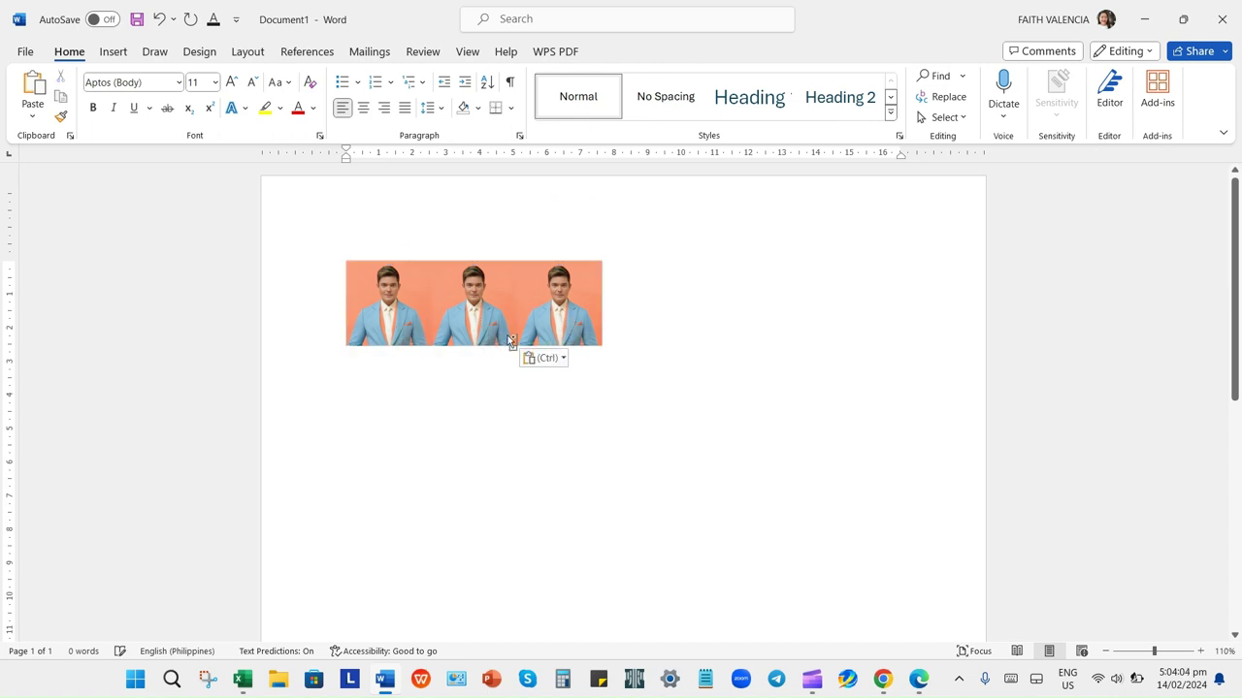
pyautogui.hotkey('ctrl', 'v')
pyautogui.hotkey('ctrl', 'v')
pyautogui.hotkey('ctrl', 'v')
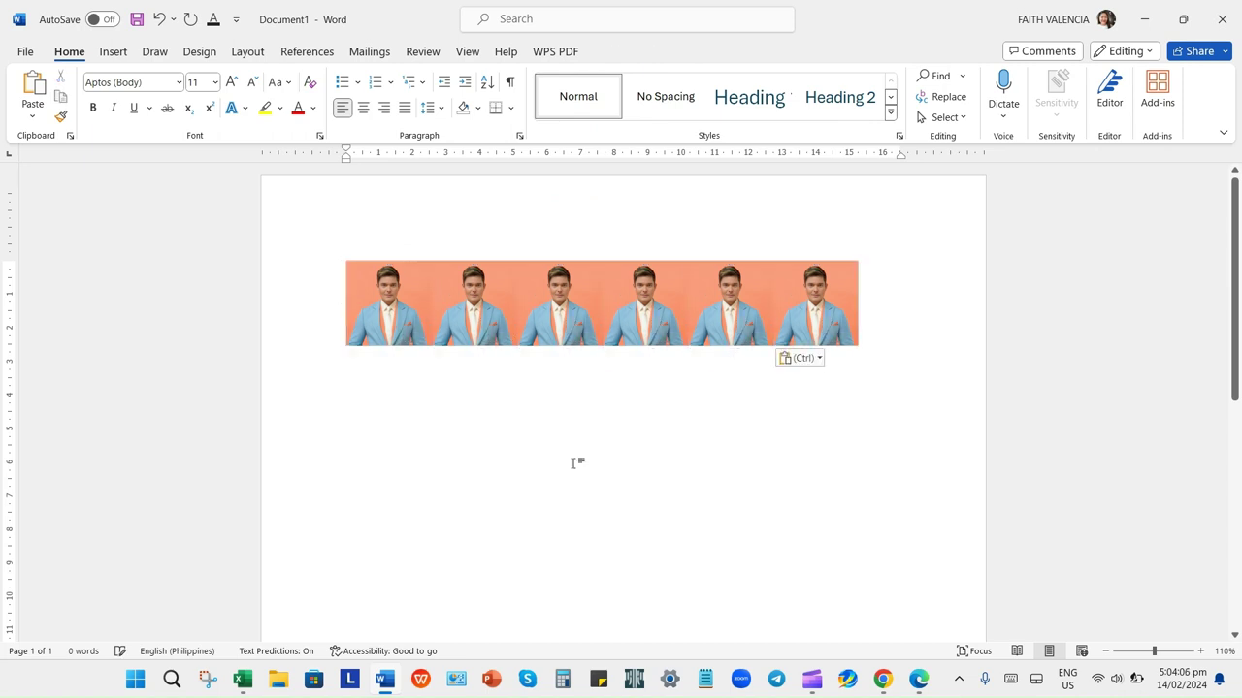
pyautogui.press('Left')
pyautogui.press('Left')
pyautogui.hotkey('shift', 'Left')
pyautogui.click(403, 342)
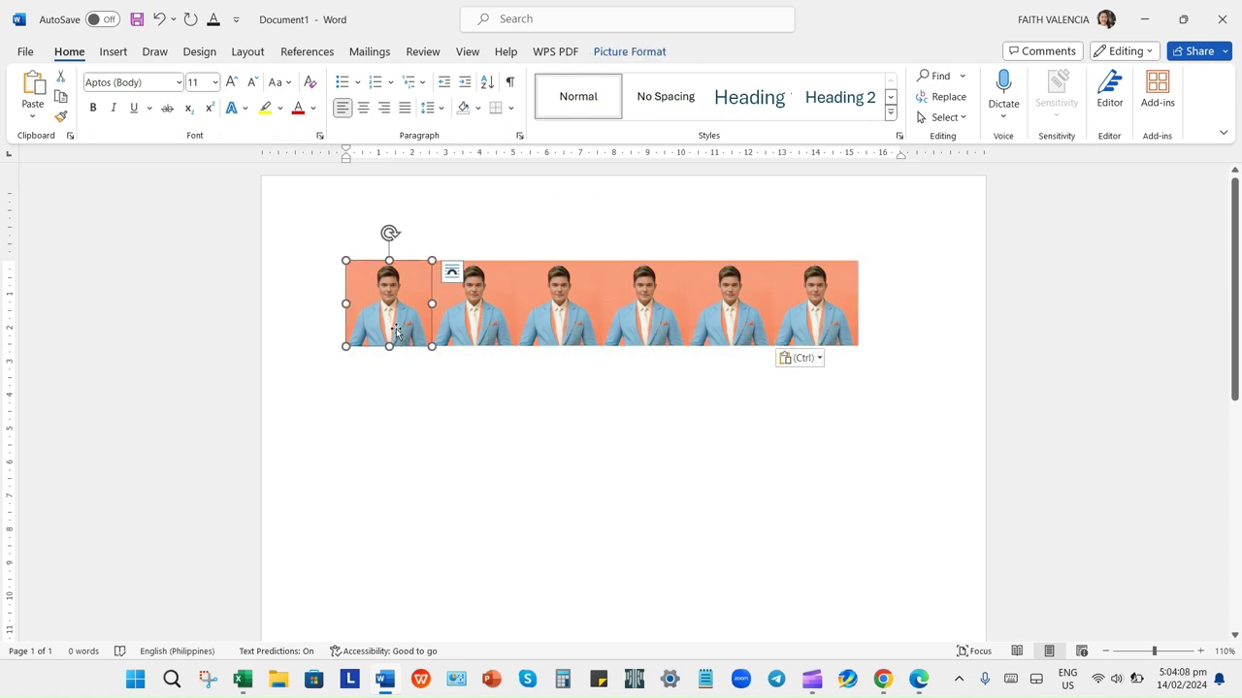
pyautogui.click(898, 686)
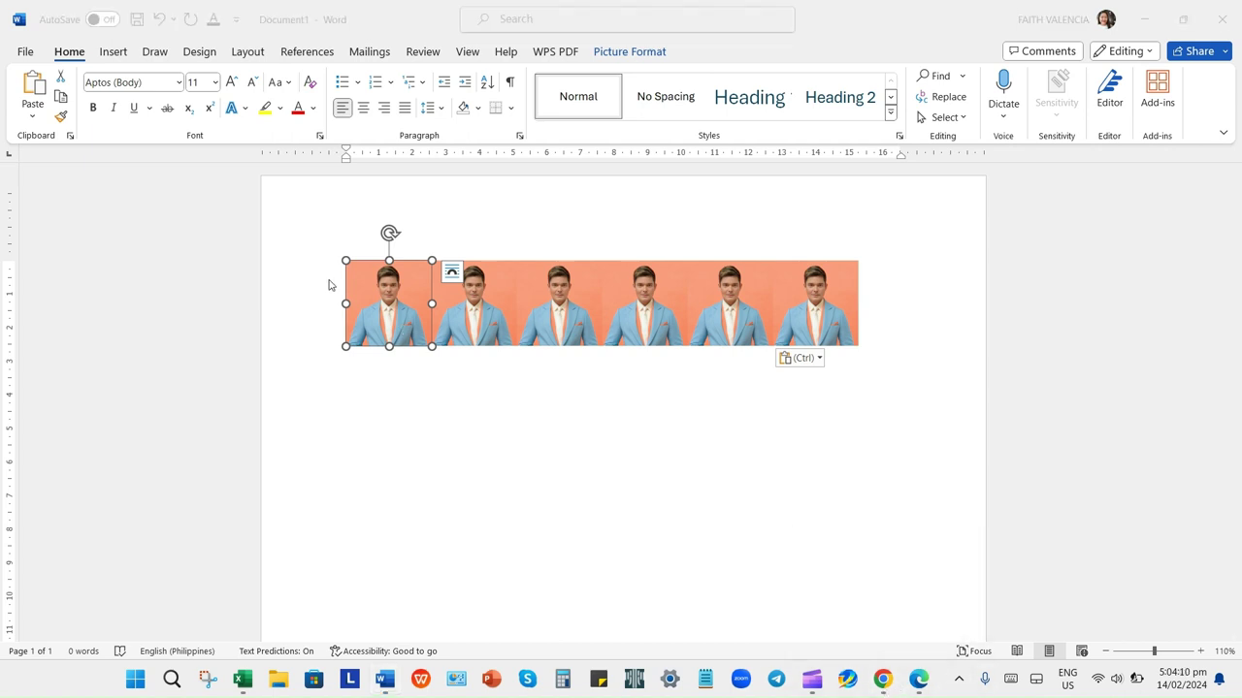
pyautogui.click(918, 681)
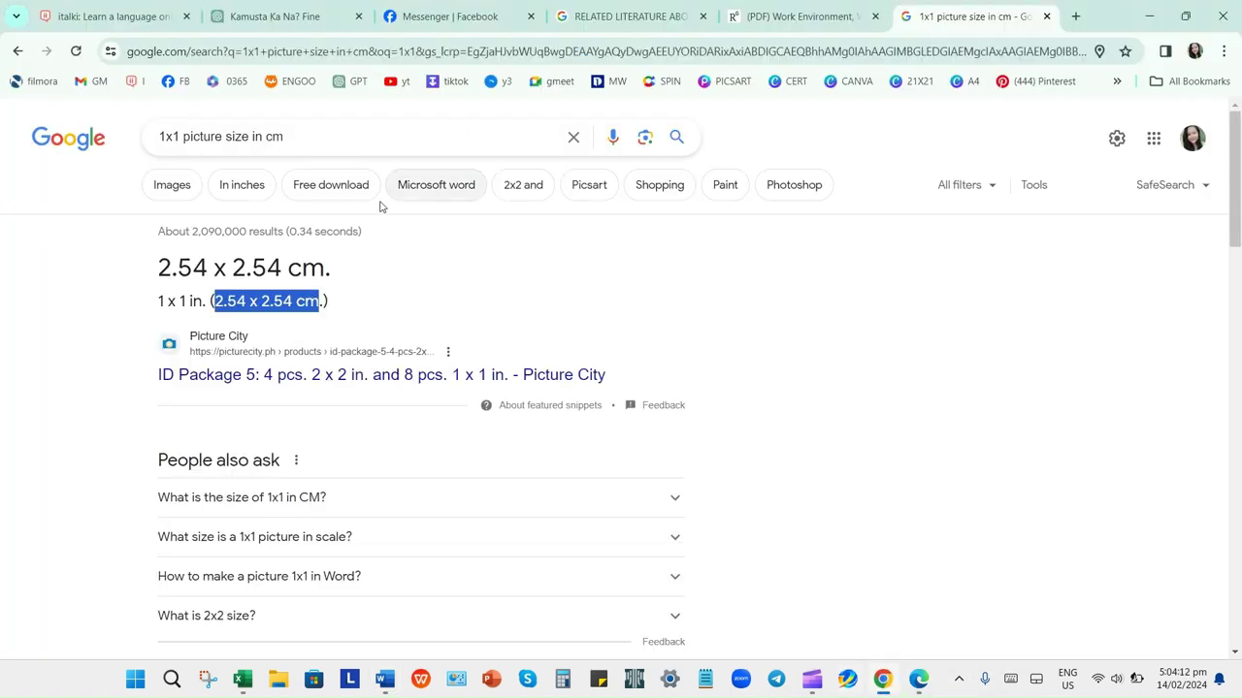
# Step: Change the Google search to 2x2 picture size, highlight the 5.08 x 5.08 cm answer, and return to Word
pyautogui.moveTo(178, 136); pyautogui.dragTo(145, 138)
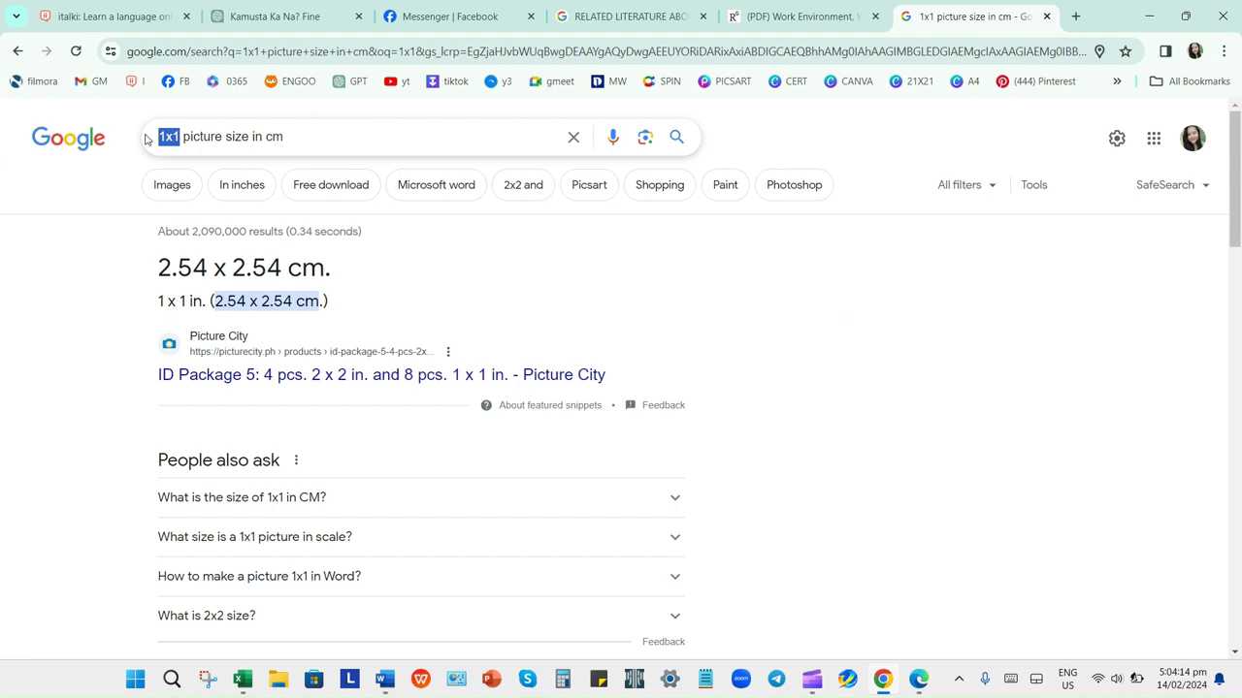
pyautogui.write('2x2')
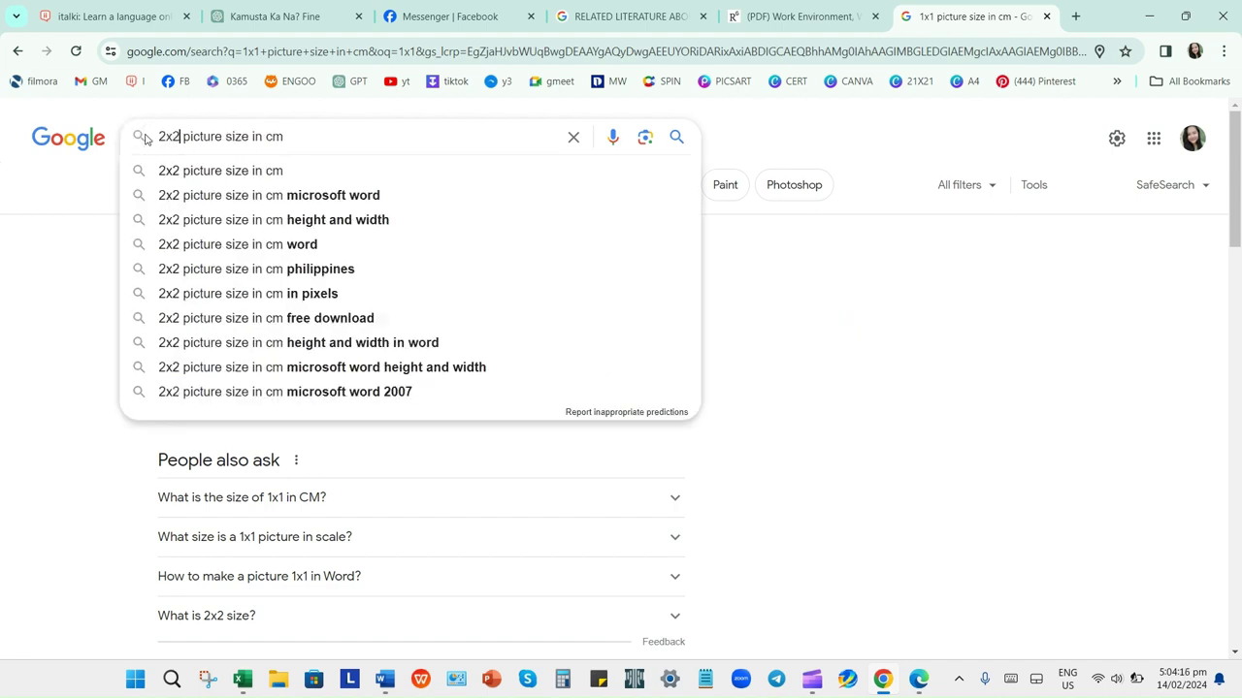
pyautogui.press('Return')
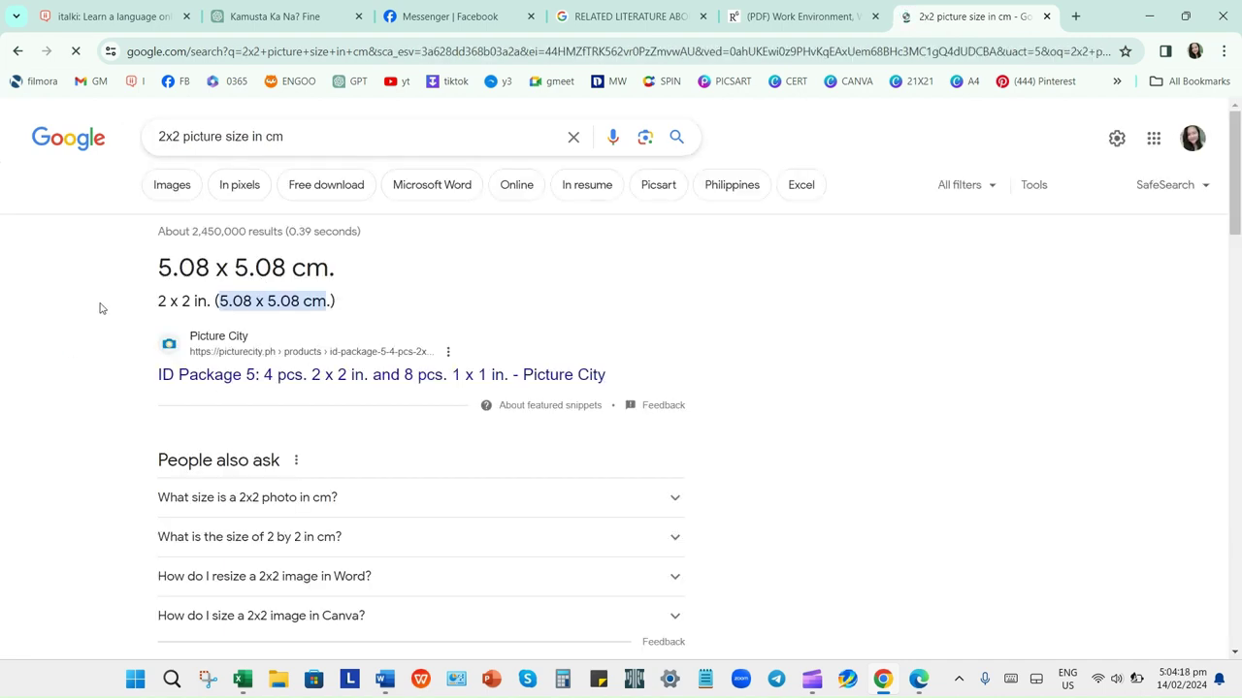
pyautogui.moveTo(218, 301); pyautogui.dragTo(331, 303)
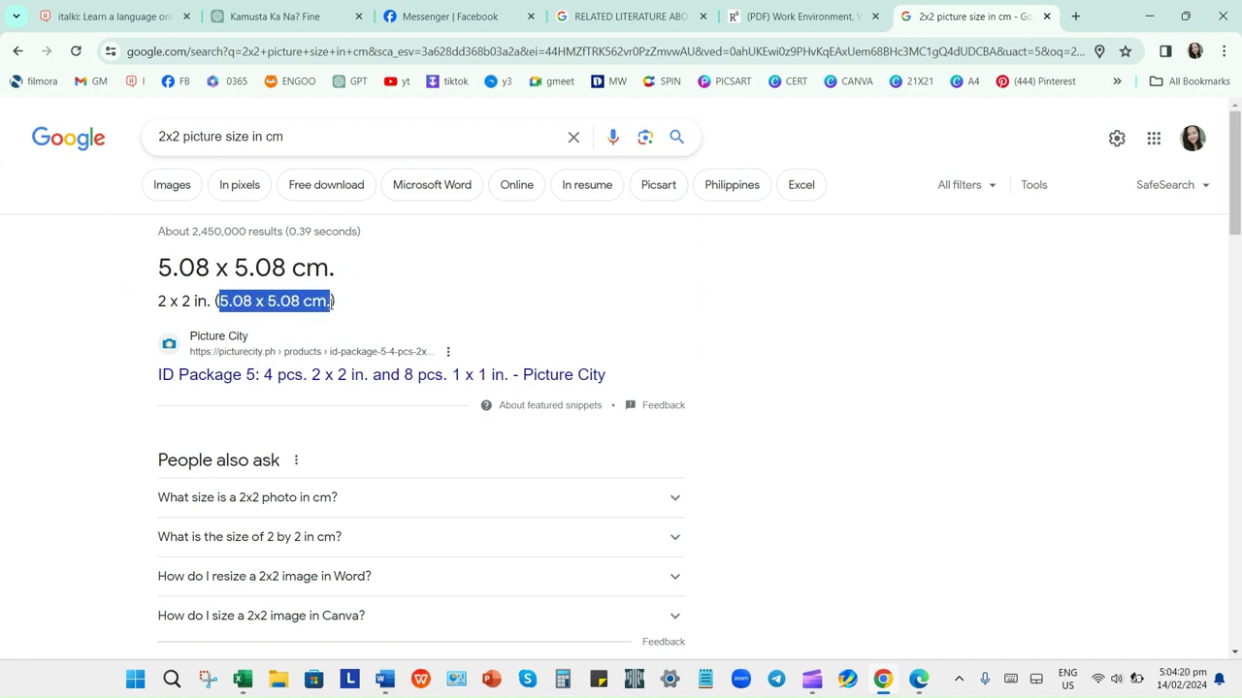
pyautogui.click(384, 681)
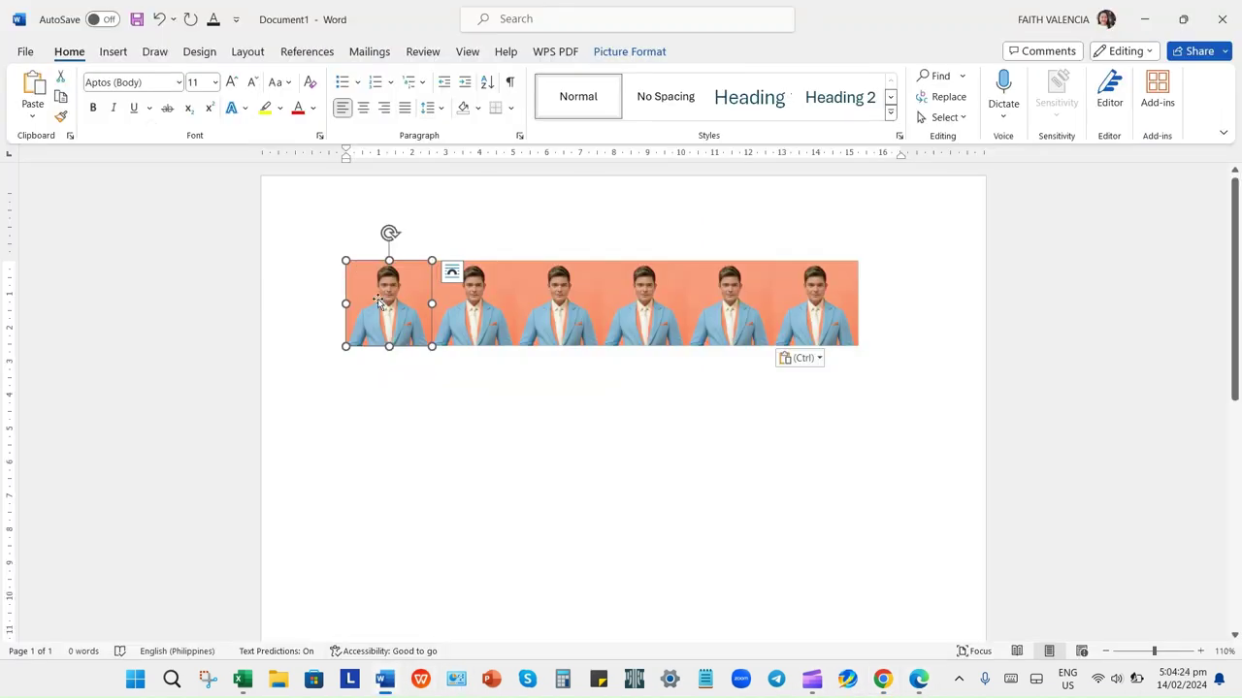
# Step: Resize the first photo from 2.54 cm to 5.08 × 5.08 cm and drag it below the small photos
pyautogui.rightClick(378, 302)
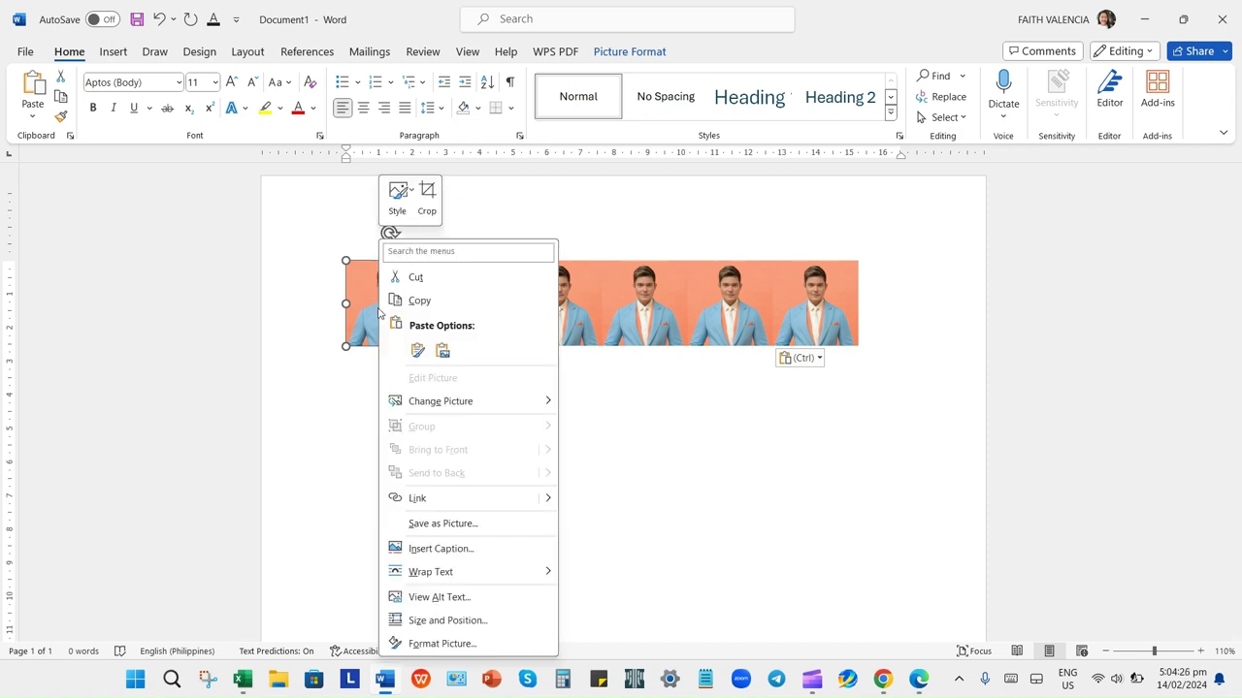
pyautogui.click(432, 619)
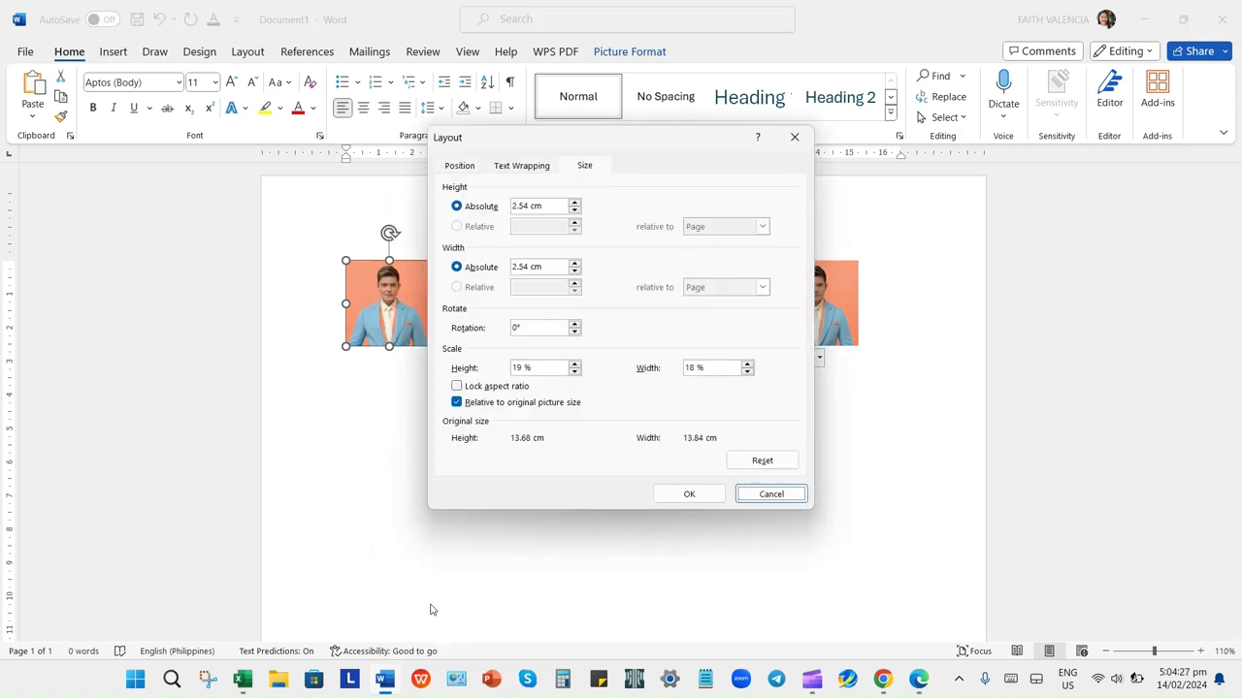
pyautogui.click(552, 206)
pyautogui.doubleClick(552, 205)
pyautogui.write('5.08')
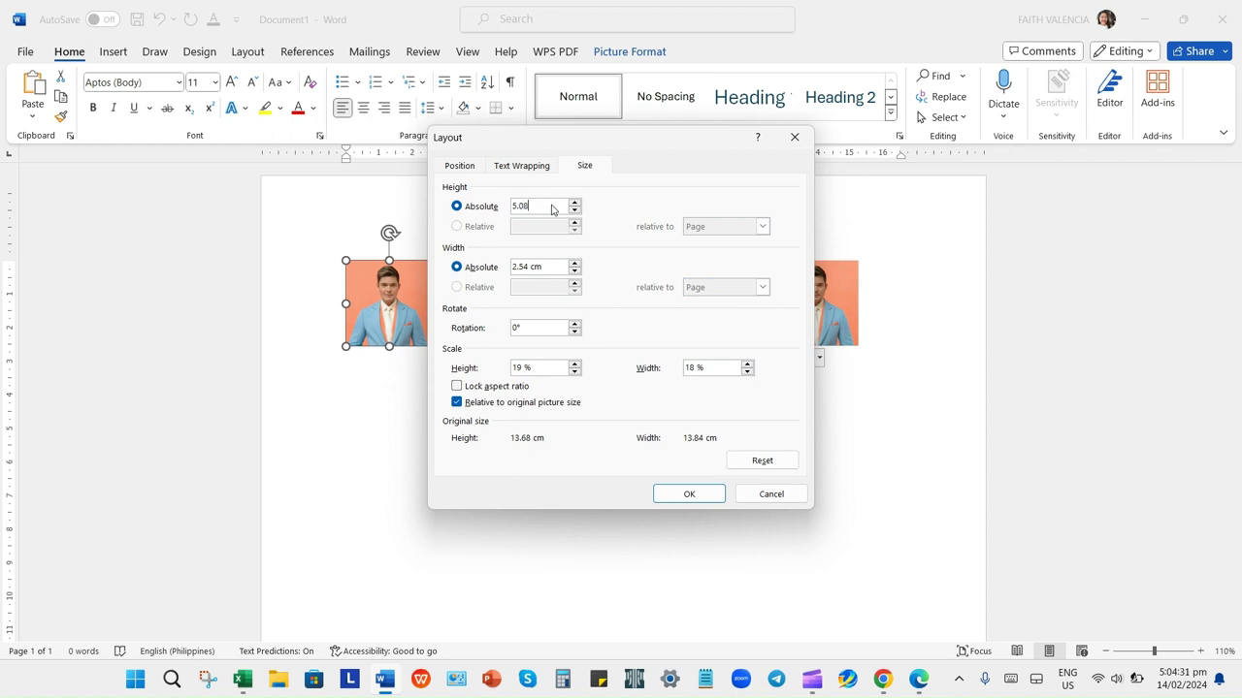
pyautogui.doubleClick(552, 207)
pyautogui.doubleClick(545, 268)
pyautogui.write('5.08')
pyautogui.click(705, 495)
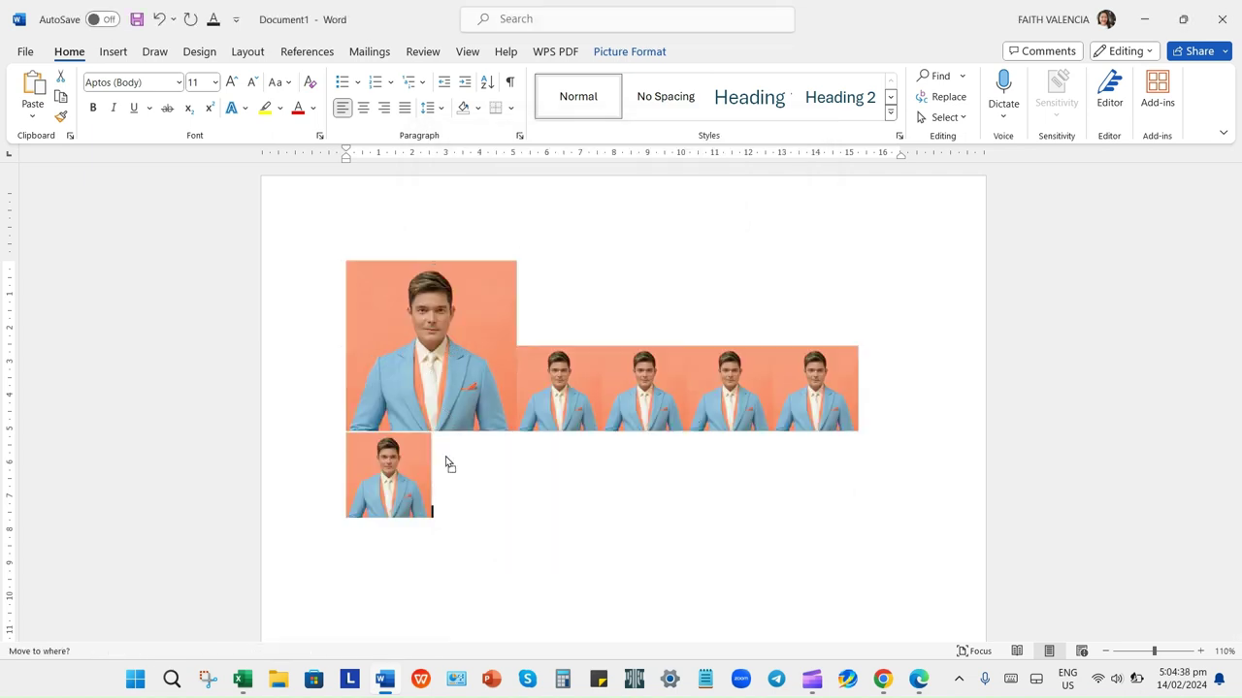
pyautogui.moveTo(448, 351); pyautogui.dragTo(456, 534)
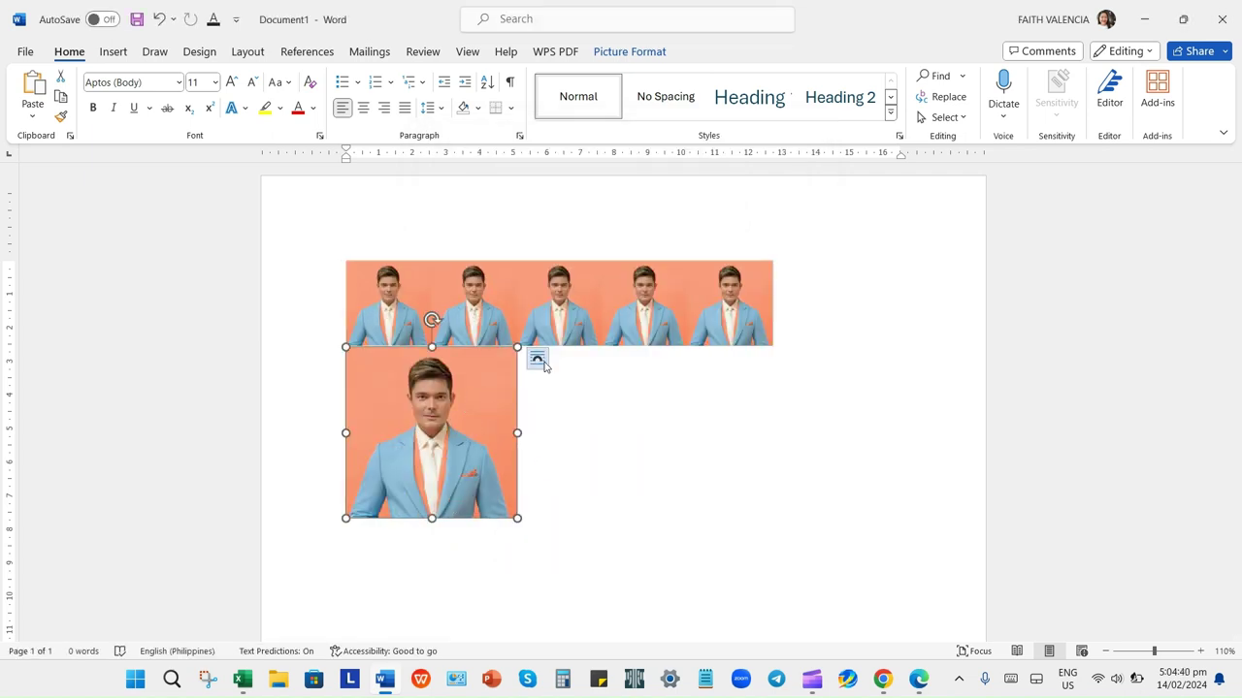
# Step: Undo the stray 5.08 text, then add two copies of the large photo to its right
pyautogui.click(537, 358)
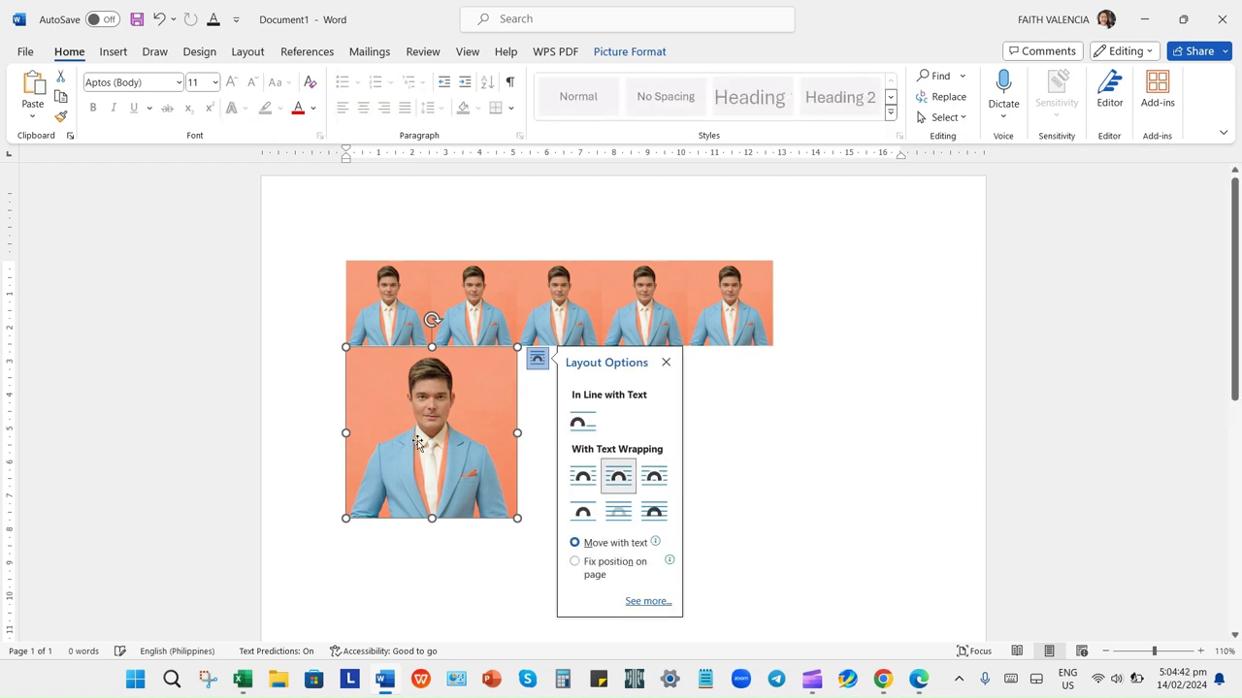
pyautogui.write('5.08')
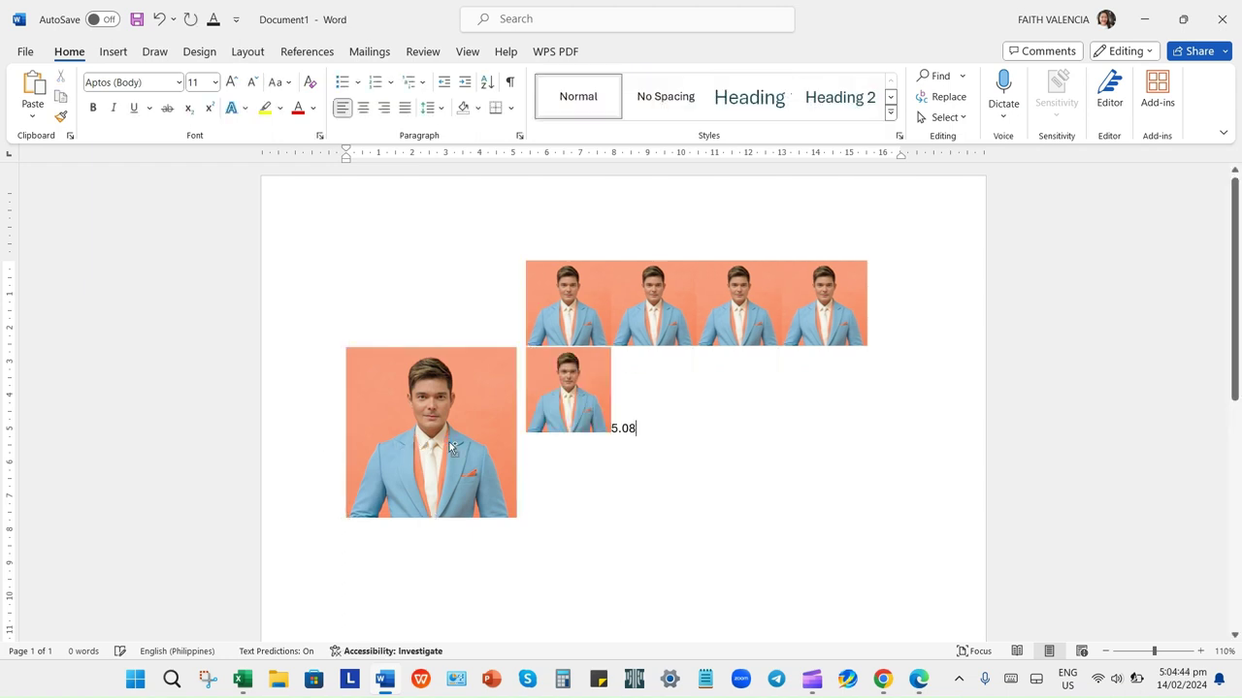
pyautogui.hotkey('ctrl', 'z')
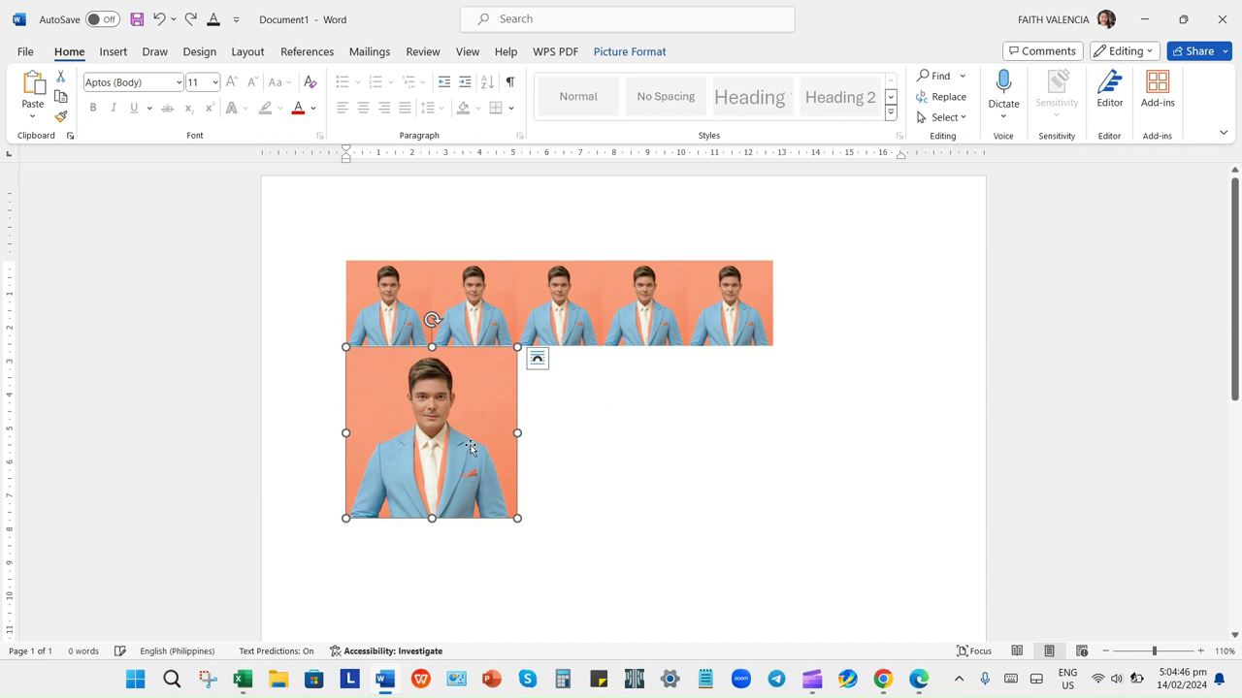
pyautogui.hotkey('ctrl', 'z')
pyautogui.moveTo(471, 449)
pyautogui.keyDown('ctrl'); pyautogui.mouseDown()
pyautogui.moveTo(630, 427)
pyautogui.moveTo(787, 466)
pyautogui.mouseUp(); pyautogui.keyUp('ctrl')
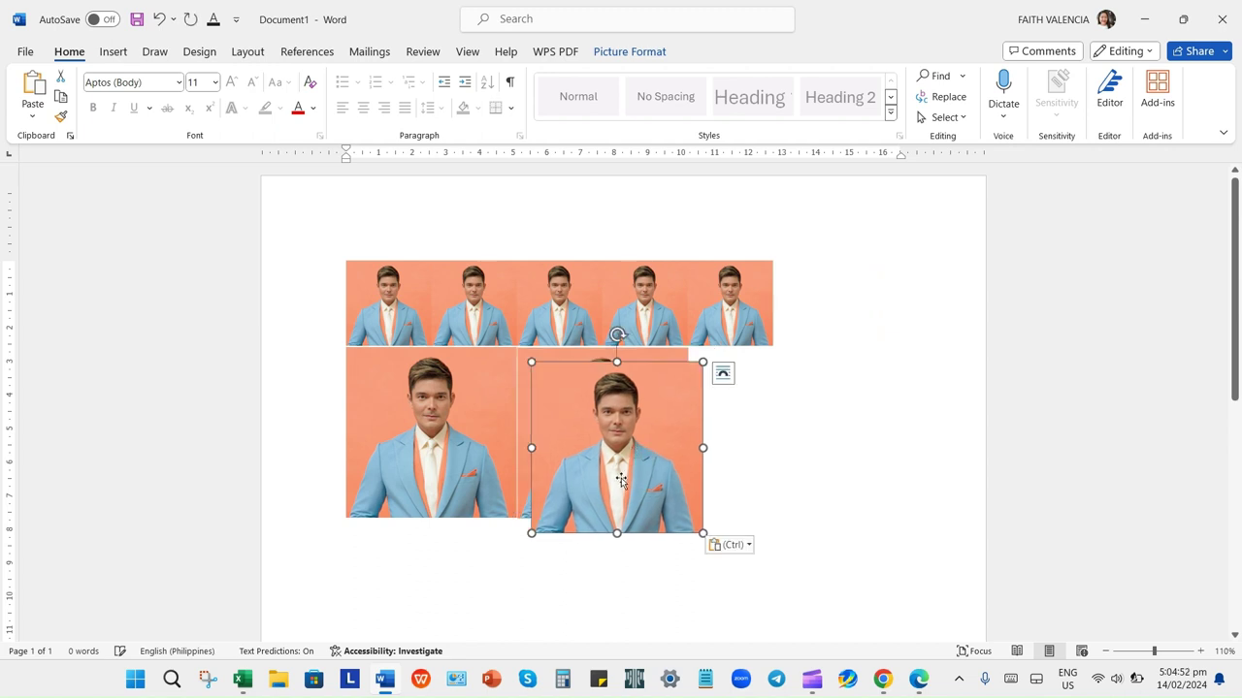
pyautogui.moveTo(780, 465); pyautogui.dragTo(777, 465)
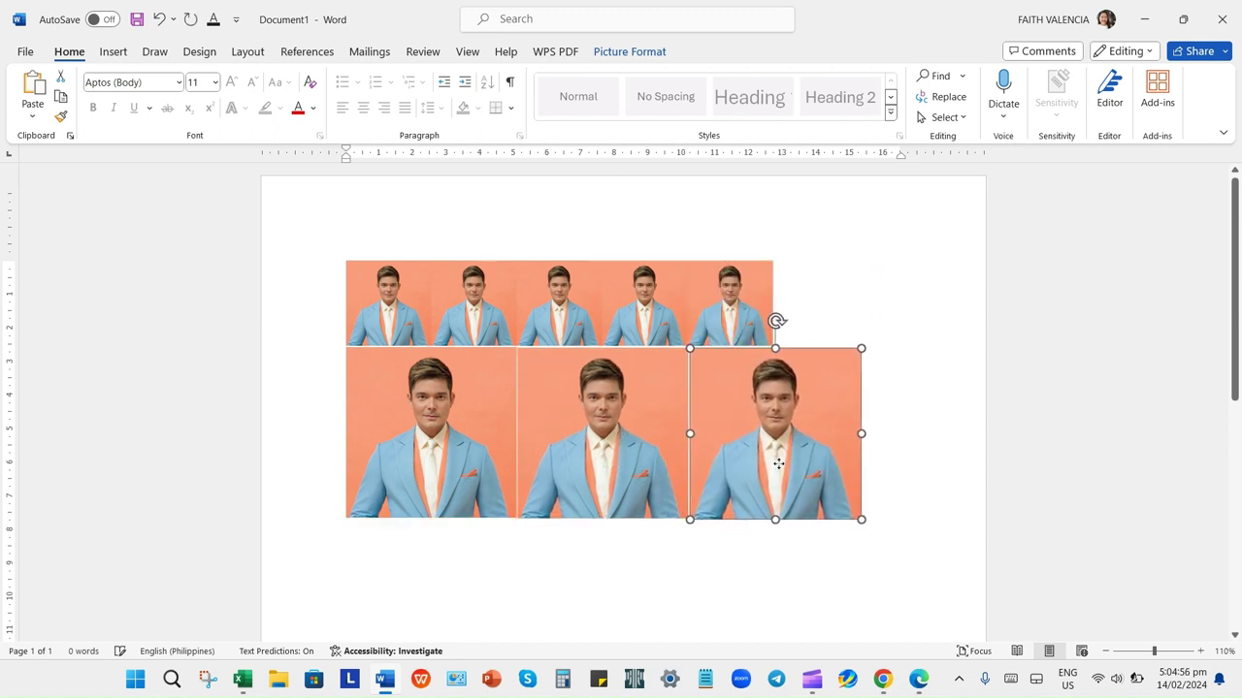
# Step: Deselect the photos, zoom out to 80% to review the page, and switch to Clipchamp
pyautogui.click(945, 495)
pyautogui.keyDown('ctrl'); pyautogui.scroll(-2, 947, 495); pyautogui.keyUp('ctrl')
pyautogui.keyDown('ctrl'); pyautogui.scroll(-1, 946, 495); pyautogui.keyUp('ctrl')
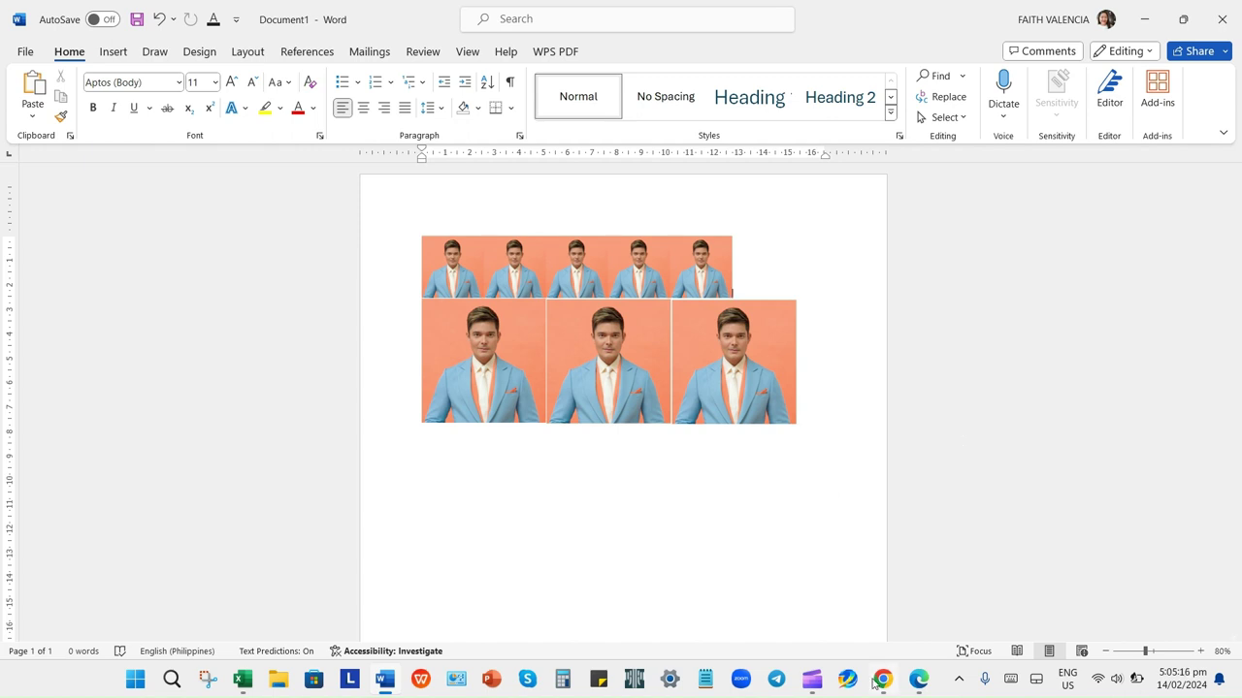
pyautogui.click(813, 687)
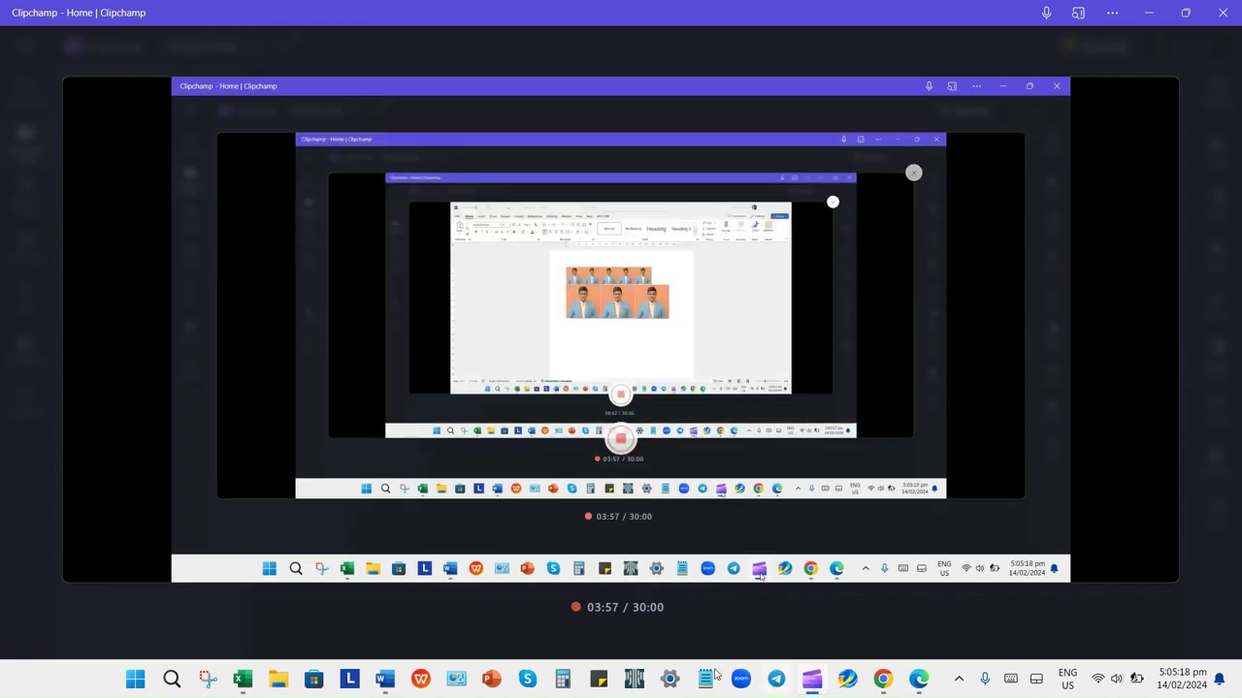